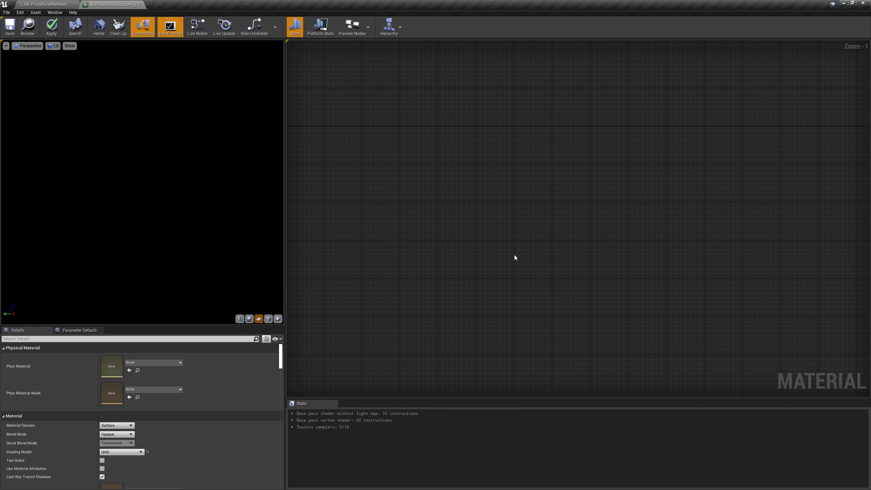
Multiply TexCoord[0] by a Constant of 20.
{"action": "left_click", "coordinate": [459, 186]}
{"action": "left_click_drag", "start_coordinate": [459, 186], "coordinate": [439, 170]}
{"action": "left_click", "coordinate": [469, 232]}
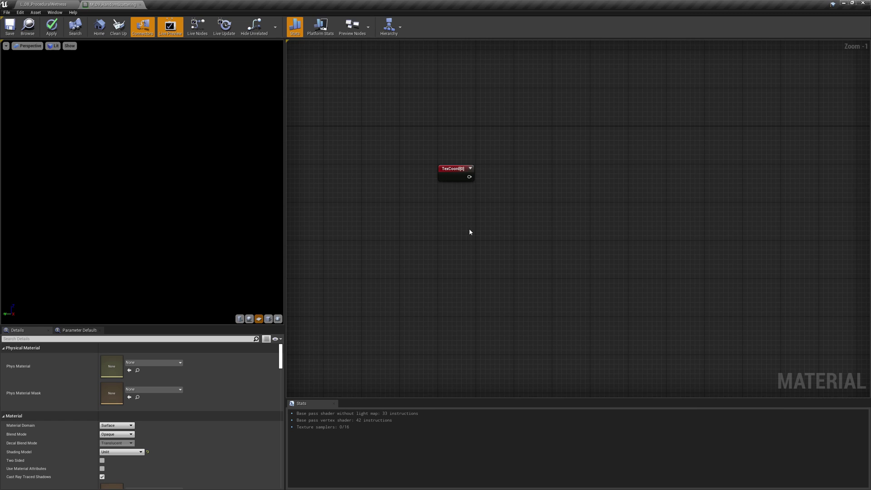
{"action": "left_click", "coordinate": [493, 175]}
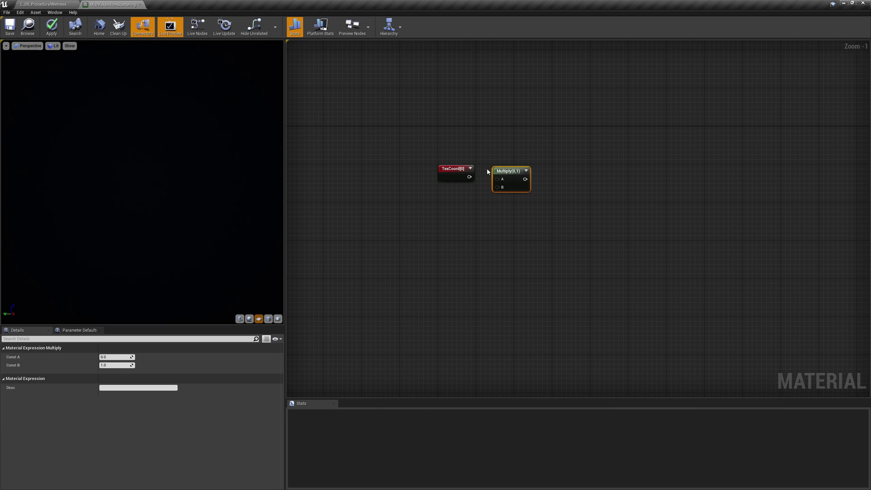
{"action": "left_click_drag", "start_coordinate": [490, 176], "coordinate": [469, 176]}
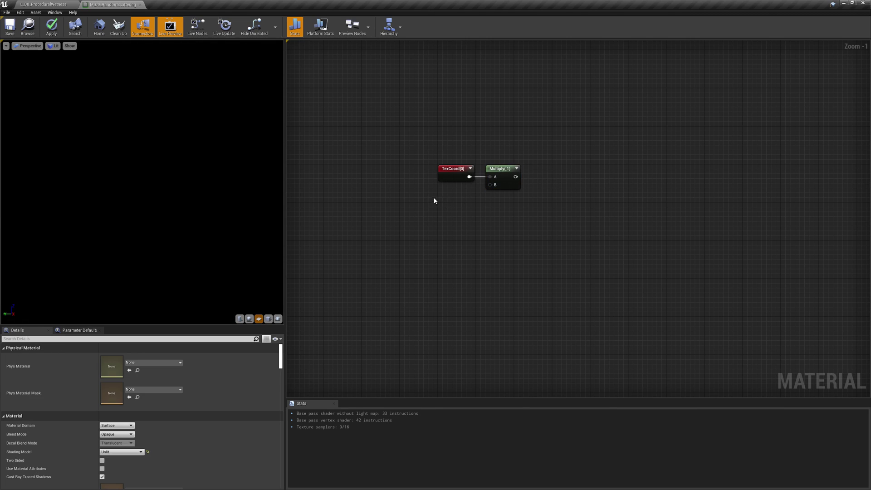
{"action": "left_click", "coordinate": [433, 198]}
{"action": "left_click_drag", "start_coordinate": [448, 204], "coordinate": [489, 185]}
{"action": "left_click_drag", "start_coordinate": [438, 205], "coordinate": [433, 205]}
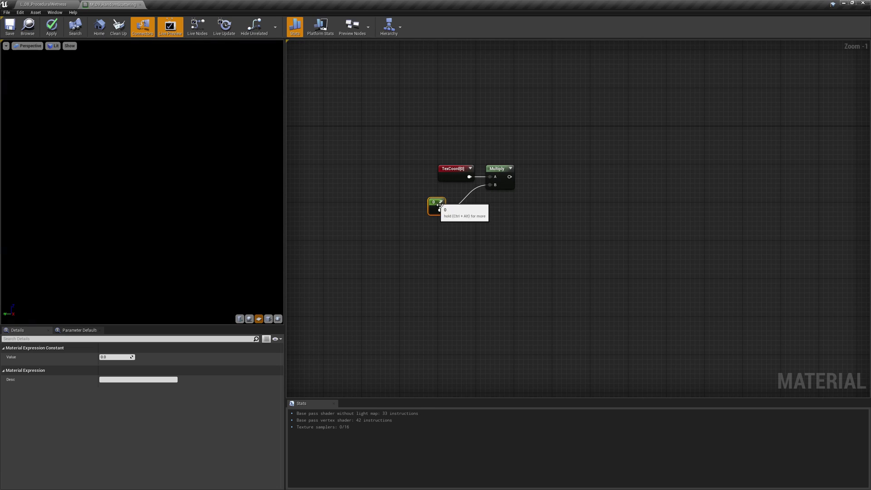
{"action": "left_click", "coordinate": [121, 357]}
{"action": "type", "text": "20"}
{"action": "key", "text": "Return"}
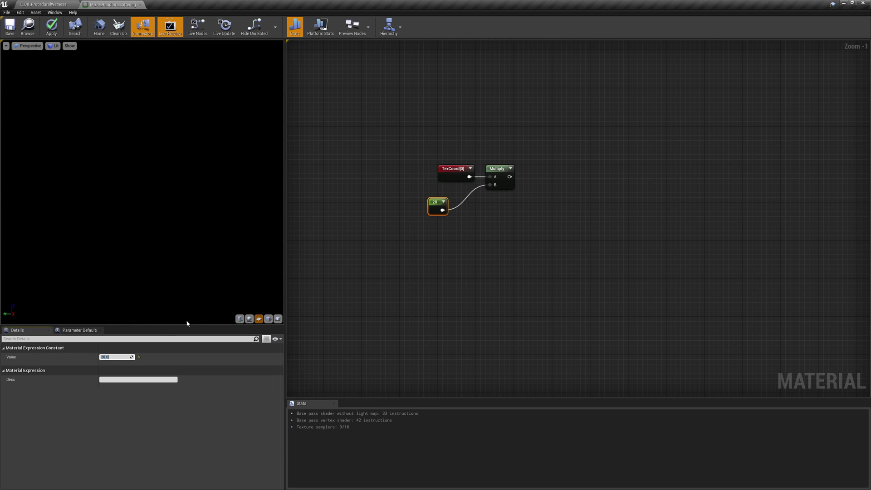
Comment the constant 'Rows&Cols Number' and align it with TexCoord[0].
{"action": "left_click", "coordinate": [437, 192]}
{"action": "type", "text": "Rows&Cols Number"}
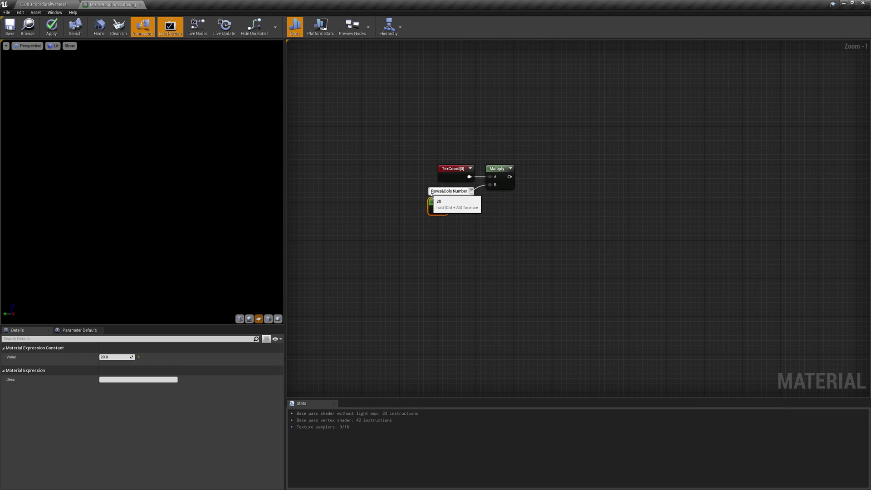
{"action": "key", "text": "Return"}
{"action": "left_click_drag", "start_coordinate": [431, 200], "coordinate": [426, 201]}
{"action": "left_click_drag", "start_coordinate": [449, 174], "coordinate": [435, 174]}
Add a Frac after the Multiply, preview it, and comment it 'Grid UVs'.
{"action": "mouse_move", "coordinate": [510, 176]}
{"action": "left_mouse_down"}
{"action": "mouse_move", "coordinate": [522, 184]}
{"action": "mouse_move", "coordinate": [525, 176]}
{"action": "left_mouse_up"}
{"action": "type", "text": "frac"}
{"action": "left_click", "coordinate": [537, 195]}
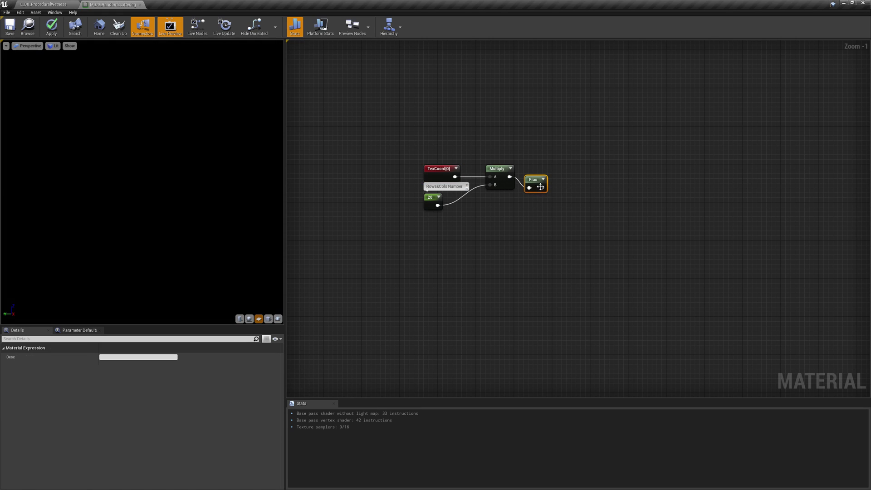
{"action": "right_click", "coordinate": [537, 176]}
{"action": "left_click", "coordinate": [546, 199]}
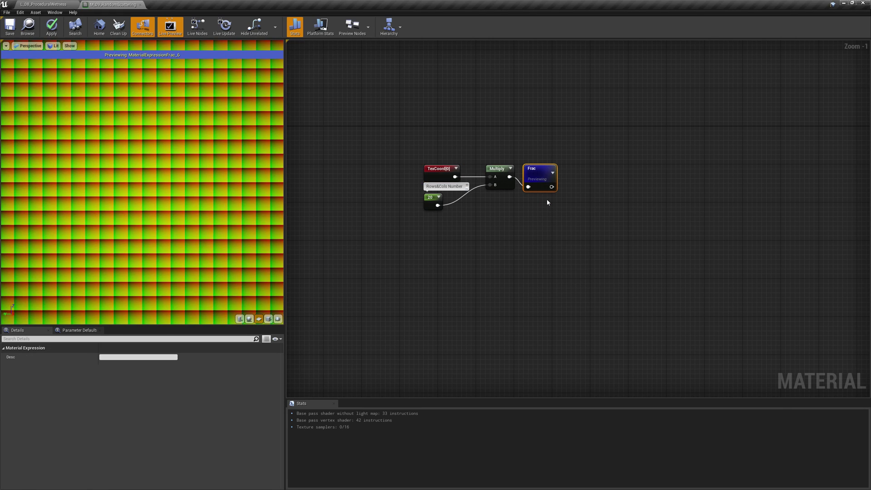
{"action": "type", "text": "Gri"}
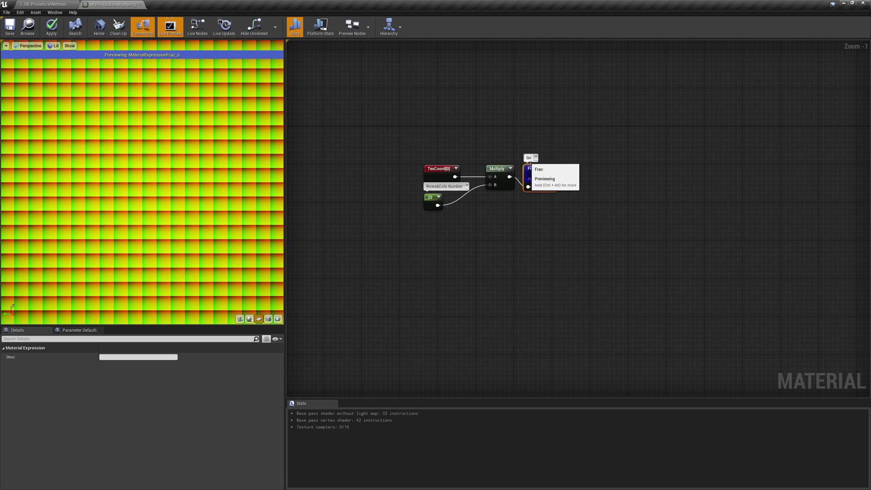
{"action": "type", "text": "d UVs"}
{"action": "key", "text": "Return"}
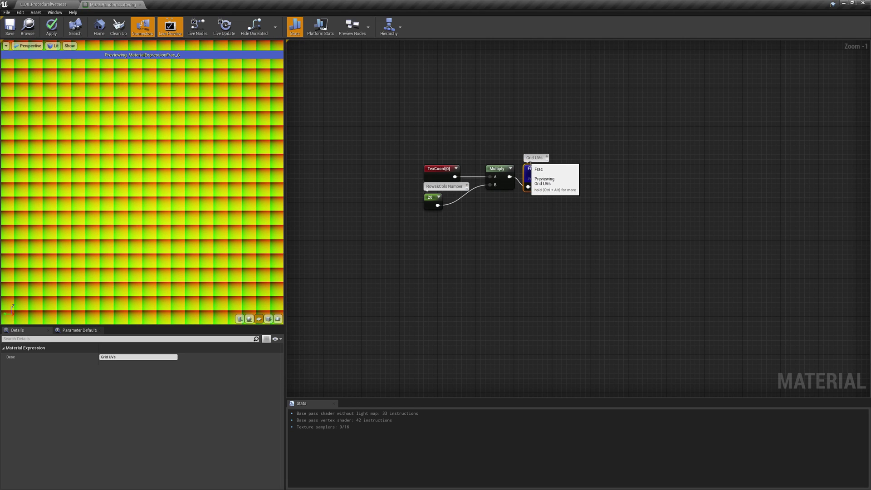
{"action": "left_click", "coordinate": [578, 170]}
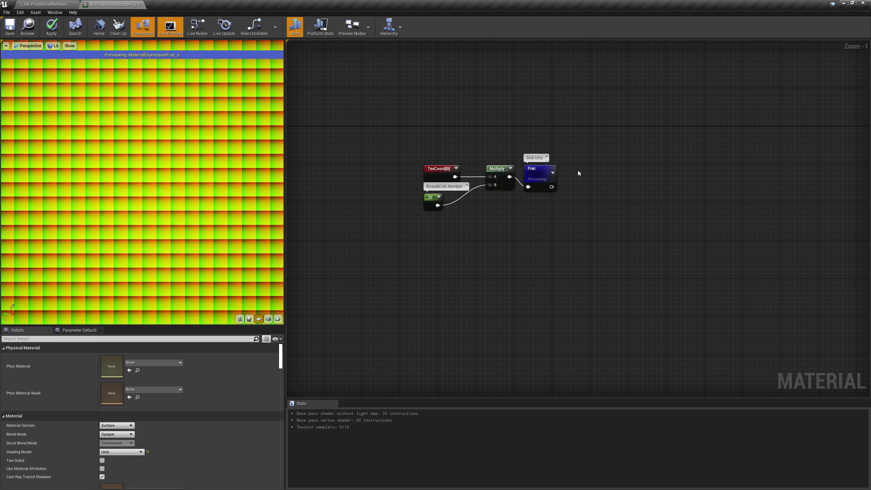
Subtract a Constant 0.5 from the Frac output.
{"action": "right_click", "coordinate": [597, 169]}
{"action": "type", "text": "sub"}
{"action": "key", "text": "Return"}
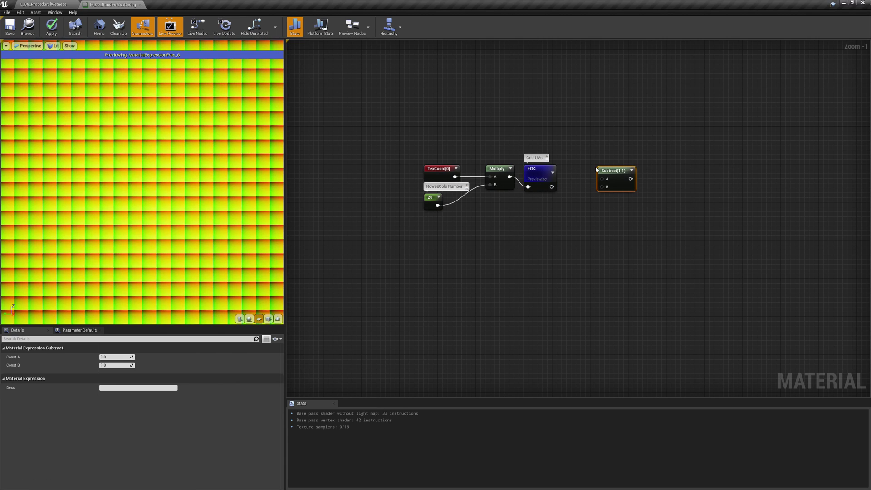
{"action": "left_click_drag", "start_coordinate": [552, 187], "coordinate": [605, 178]}
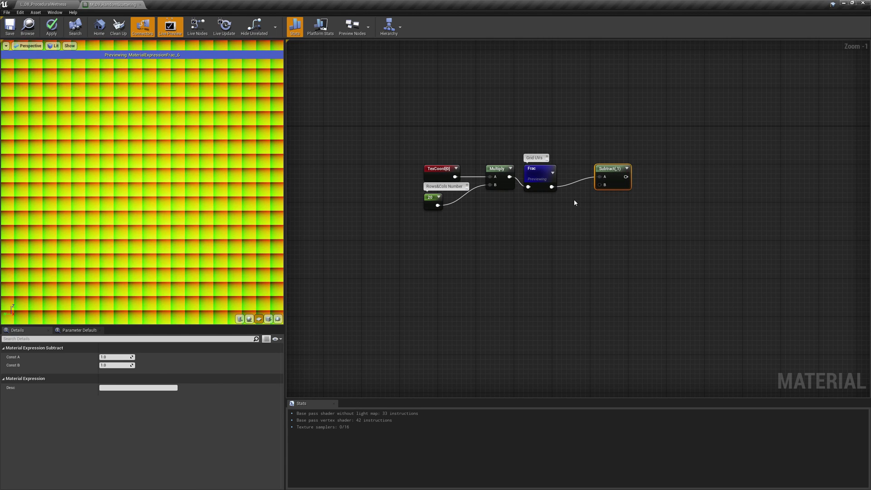
{"action": "left_click", "coordinate": [574, 199]}
{"action": "left_click", "coordinate": [114, 357]}
{"action": "type", "text": "0.5"}
{"action": "key", "text": "Return"}
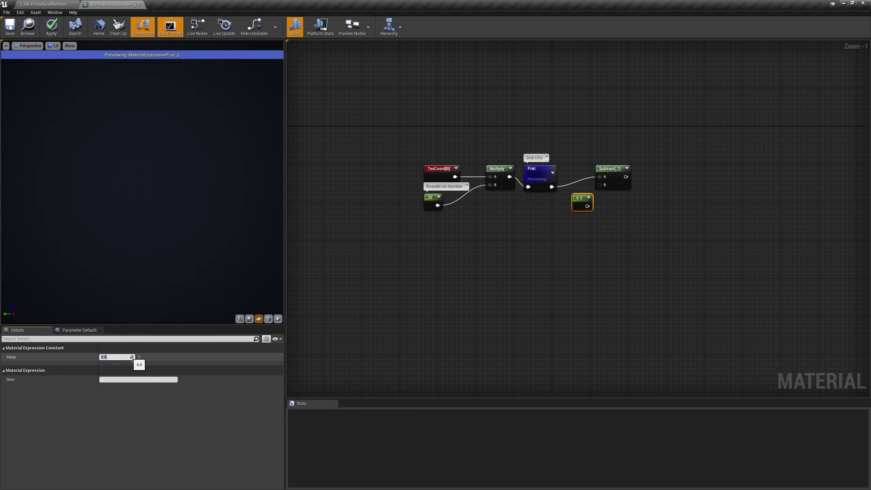
{"action": "left_click_drag", "start_coordinate": [588, 206], "coordinate": [578, 187]}
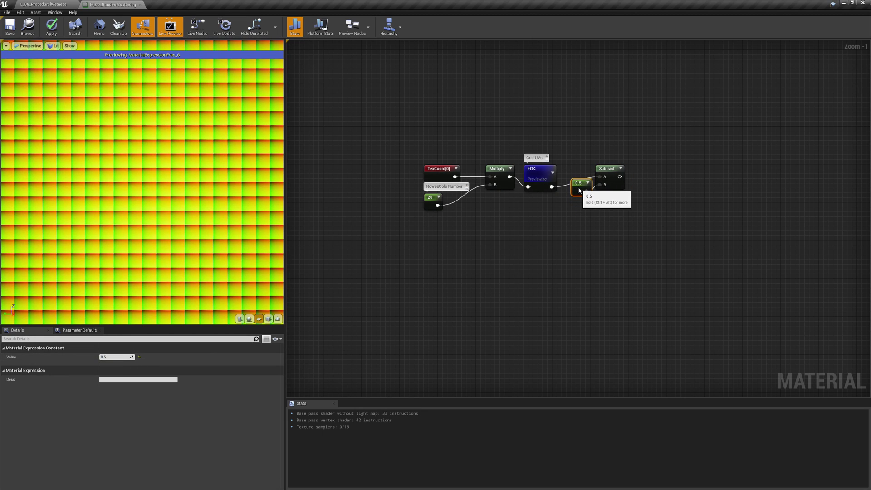
Preview the Subtract node and comment it 'Origin Centered'.
{"action": "left_click", "coordinate": [607, 170]}
{"action": "right_click", "coordinate": [604, 169]}
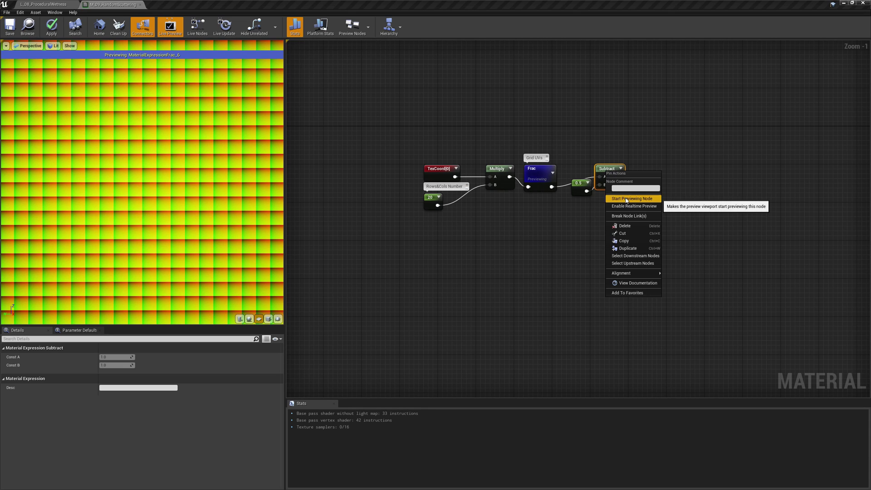
{"action": "left_click", "coordinate": [630, 200]}
{"action": "left_click", "coordinate": [601, 162]}
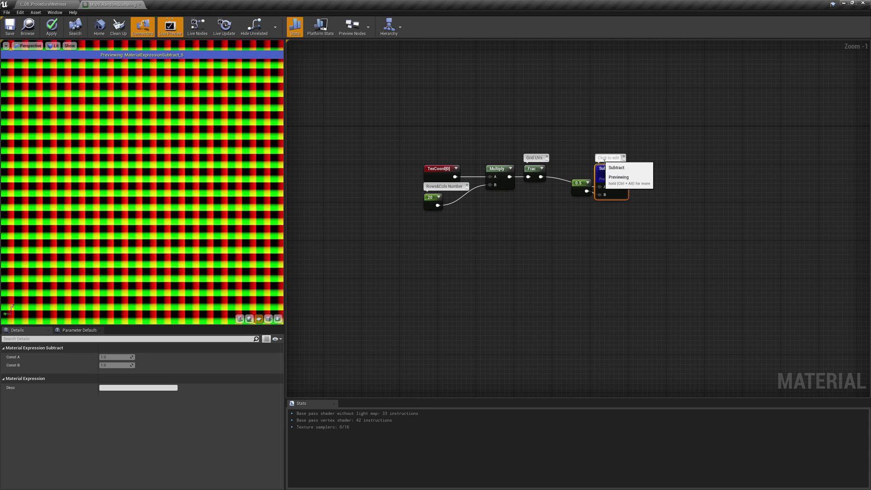
{"action": "left_click", "coordinate": [604, 159]}
{"action": "type", "text": "Orig"}
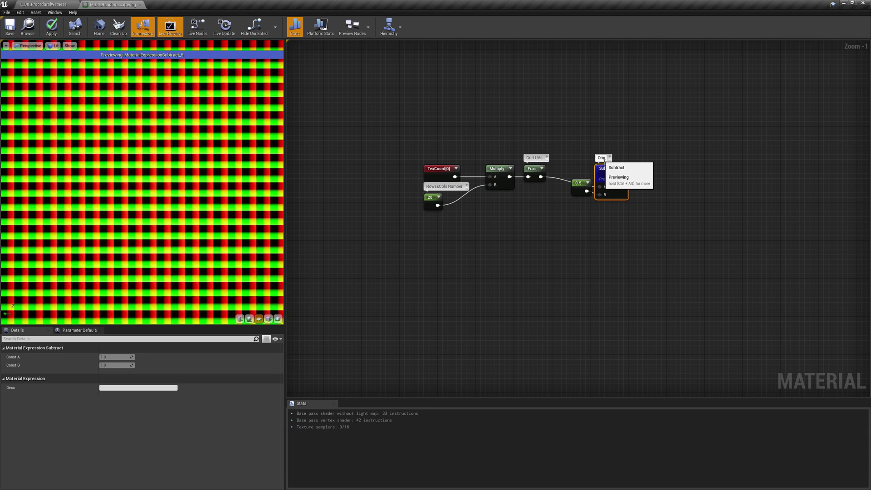
{"action": "type", "text": "in Centered"}
{"action": "key", "text": "Return"}
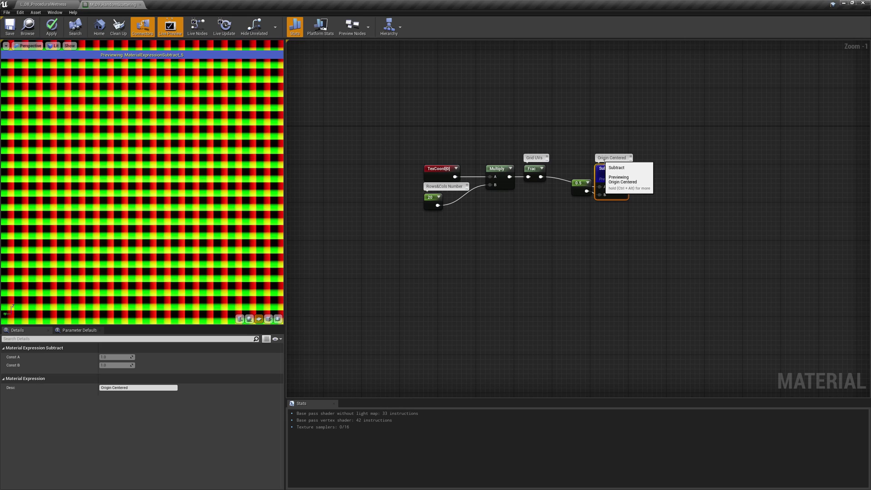
{"action": "left_click", "coordinate": [674, 174]}
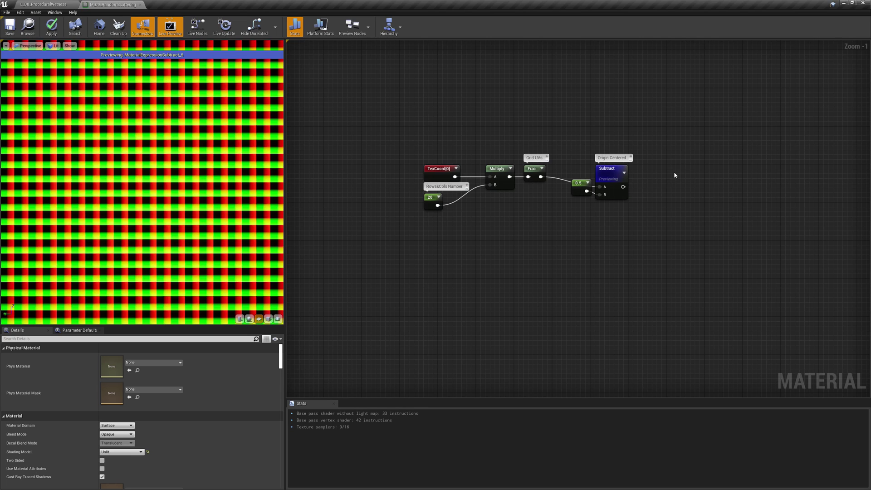
Add a Vector Noise node below the grid chain and preview it.
{"action": "right_click", "coordinate": [514, 252]}
{"action": "type", "text": "vectorn"}
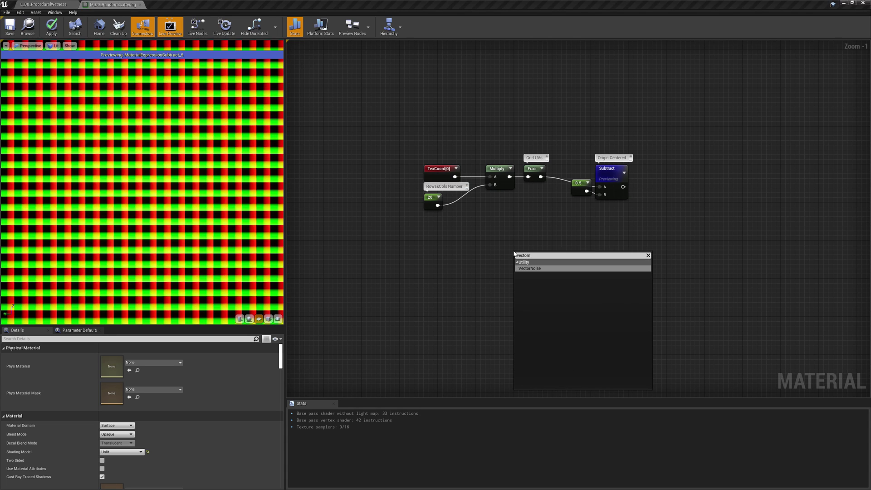
{"action": "key", "text": "Return"}
{"action": "left_click_drag", "start_coordinate": [532, 261], "coordinate": [532, 238]}
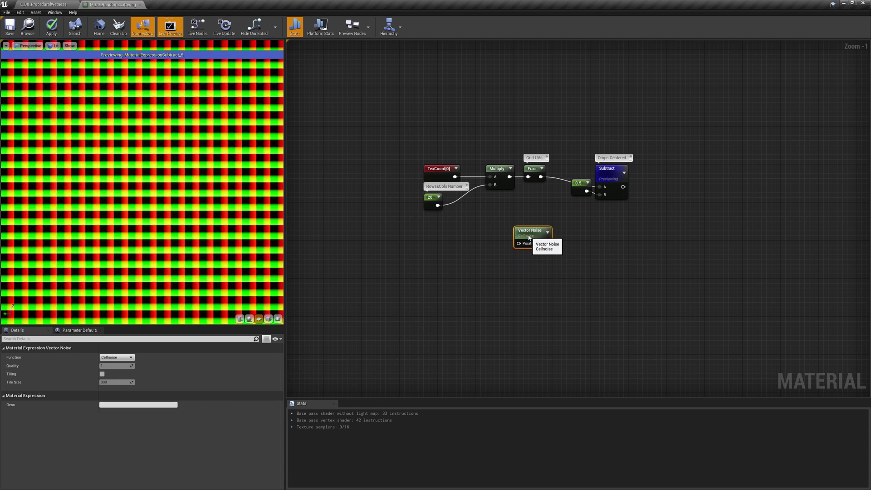
{"action": "right_click", "coordinate": [530, 247]}
{"action": "left_click", "coordinate": [557, 260]}
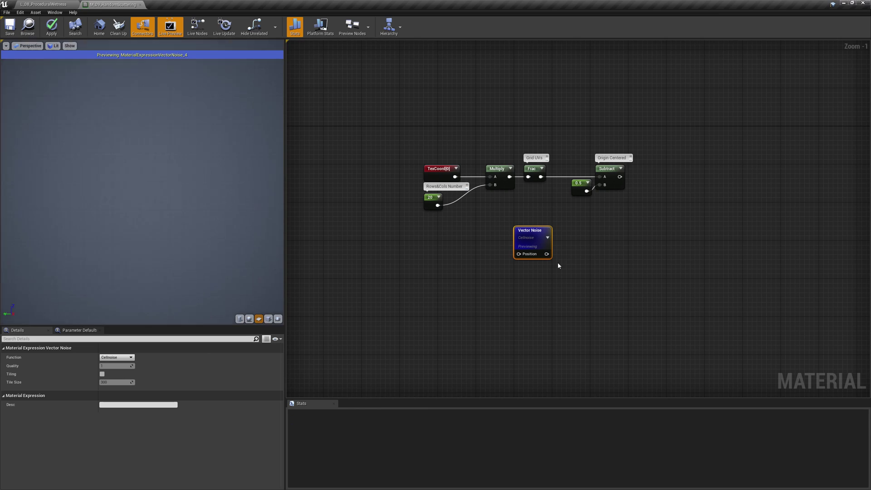
{"action": "left_click", "coordinate": [592, 239]}
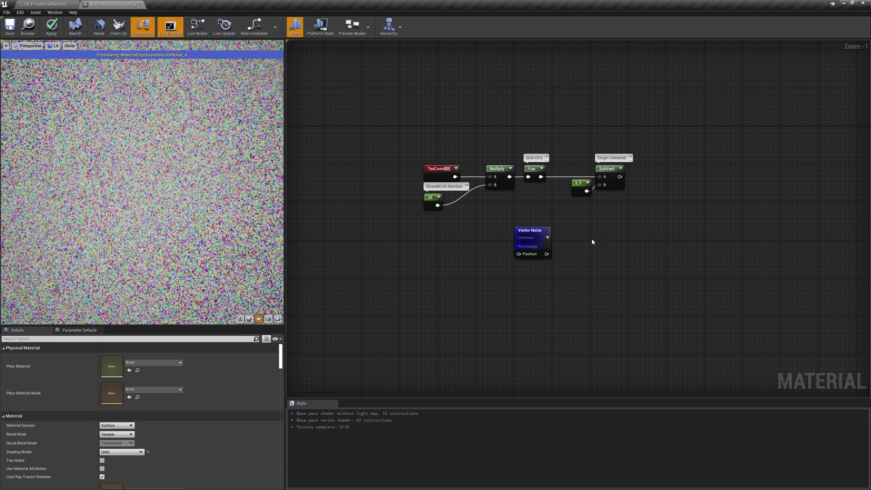
Truncate the Multiply output, append a constant, and feed it into Vector Noise Position.
{"action": "left_click_drag", "start_coordinate": [509, 177], "coordinate": [440, 243]}
{"action": "type", "text": "trunc"}
{"action": "left_click", "coordinate": [453, 258]}
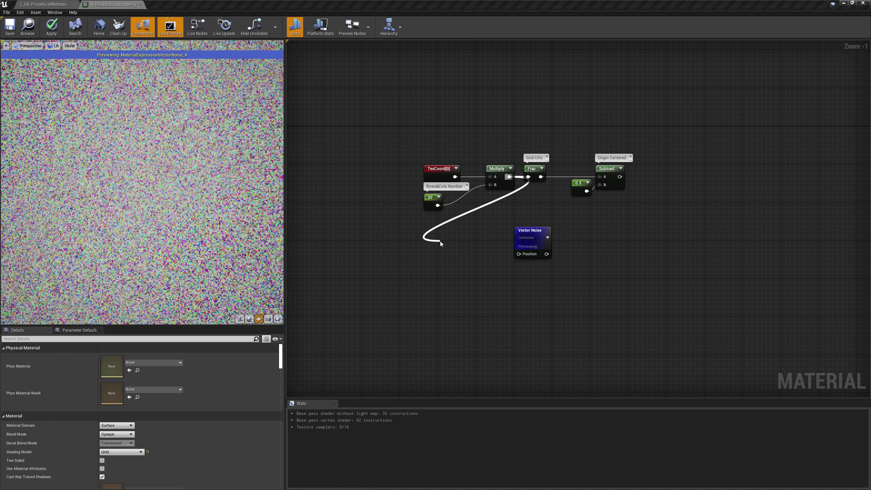
{"action": "mouse_move", "coordinate": [454, 250]}
{"action": "left_mouse_down"}
{"action": "mouse_move", "coordinate": [439, 237]}
{"action": "mouse_move", "coordinate": [466, 244]}
{"action": "left_mouse_up"}
{"action": "type", "text": "appendv"}
{"action": "key", "text": "Return"}
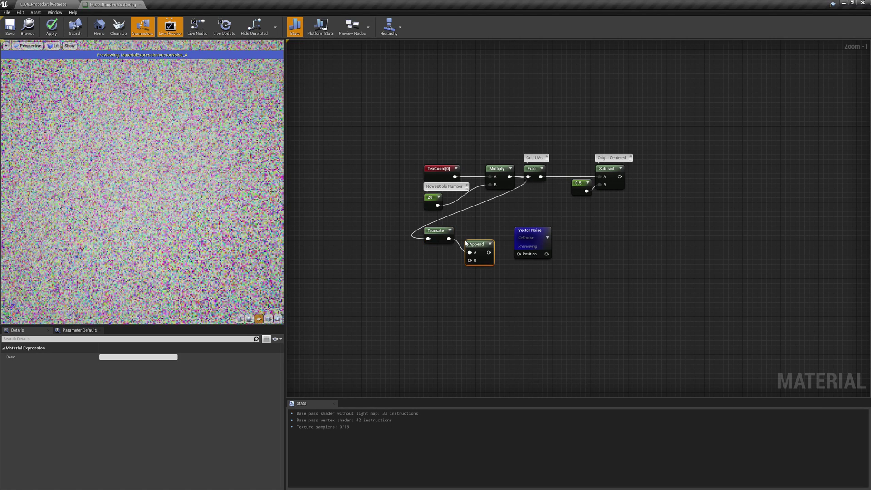
{"action": "left_click", "coordinate": [442, 256]}
{"action": "left_click_drag", "start_coordinate": [441, 256], "coordinate": [439, 253]}
{"action": "left_click_drag", "start_coordinate": [445, 258], "coordinate": [521, 255]}
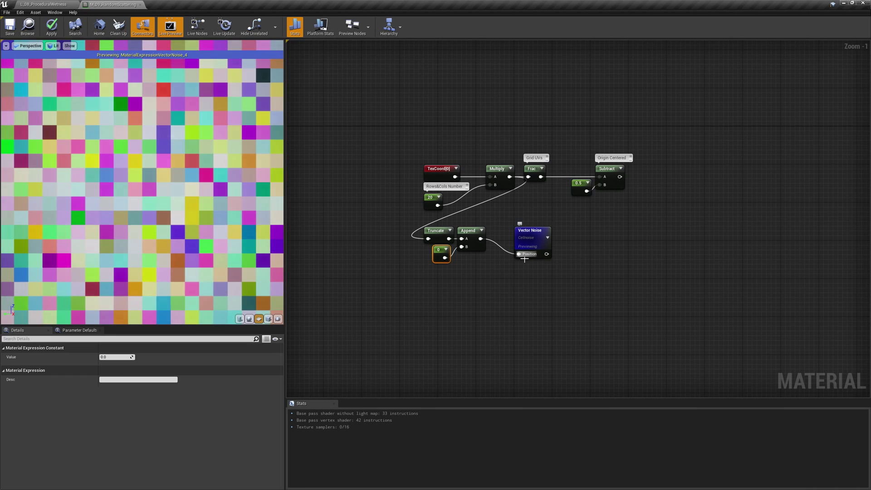
{"action": "left_click", "coordinate": [588, 234]}
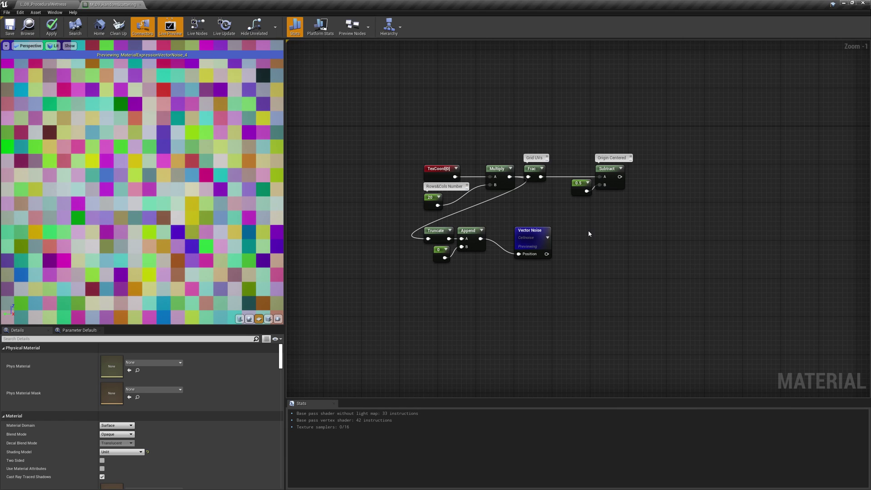
Try appended constant values 1, 2, 3 and 56, then set it back to 0.
{"action": "left_click", "coordinate": [440, 254]}
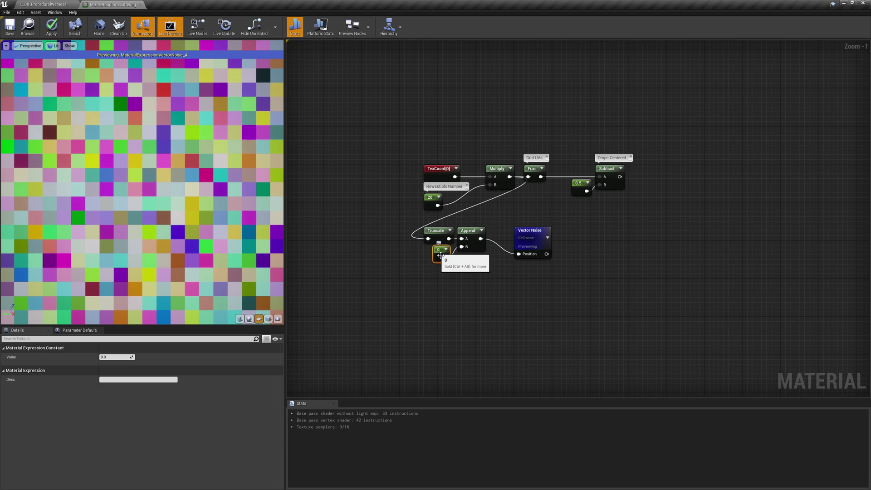
{"action": "left_click", "coordinate": [125, 360]}
{"action": "type", "text": "1"}
{"action": "key", "text": "Return"}
{"action": "type", "text": "2"}
{"action": "key", "text": "Return"}
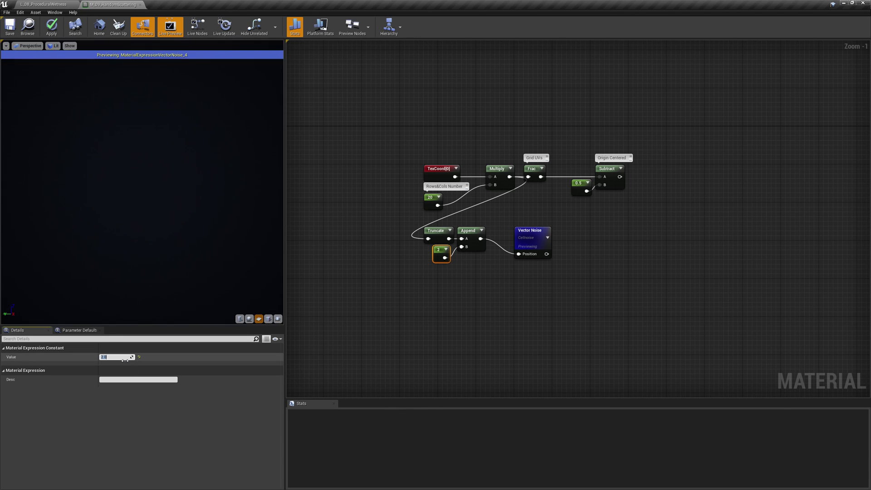
{"action": "type", "text": "3"}
{"action": "key", "text": "Return"}
{"action": "left_click_drag", "start_coordinate": [125, 360], "coordinate": [125, 359]}
{"action": "type", "text": "5"}
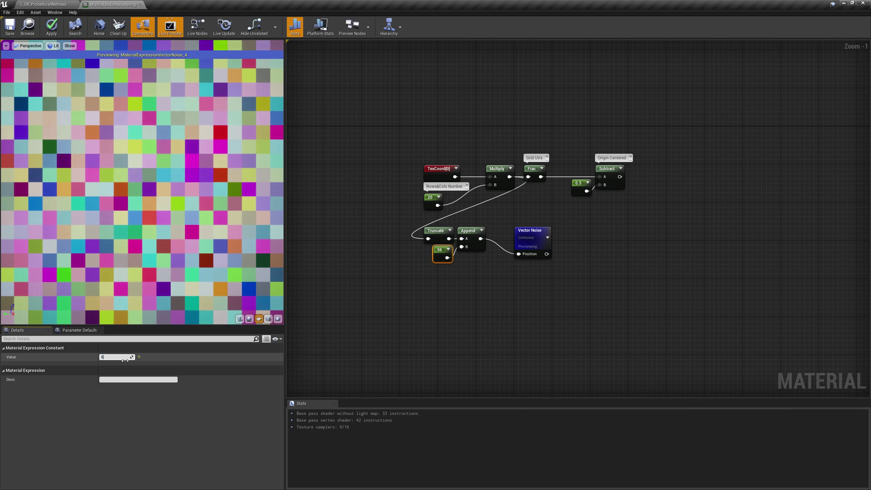
{"action": "type", "text": "4"}
{"action": "key", "text": "Return"}
{"action": "type", "text": "0"}
{"action": "key", "text": "Return"}
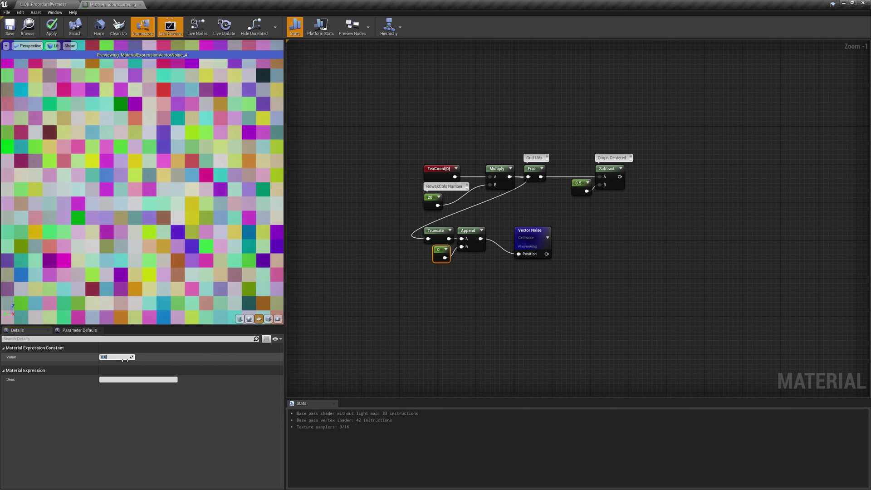
Move the Truncate, Append and Vector Noise nodes up near the grid chain.
{"action": "left_click", "coordinate": [634, 228]}
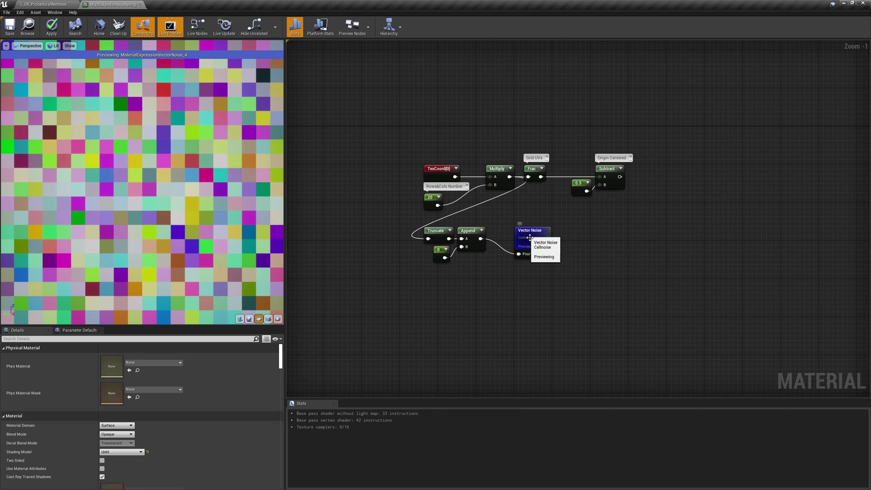
{"action": "left_click_drag", "start_coordinate": [530, 238], "coordinate": [507, 238]}
{"action": "left_click_drag", "start_coordinate": [530, 267], "coordinate": [535, 210]}
Mask the Vector Noise to its R channel and preview it.
{"action": "left_click", "coordinate": [655, 210]}
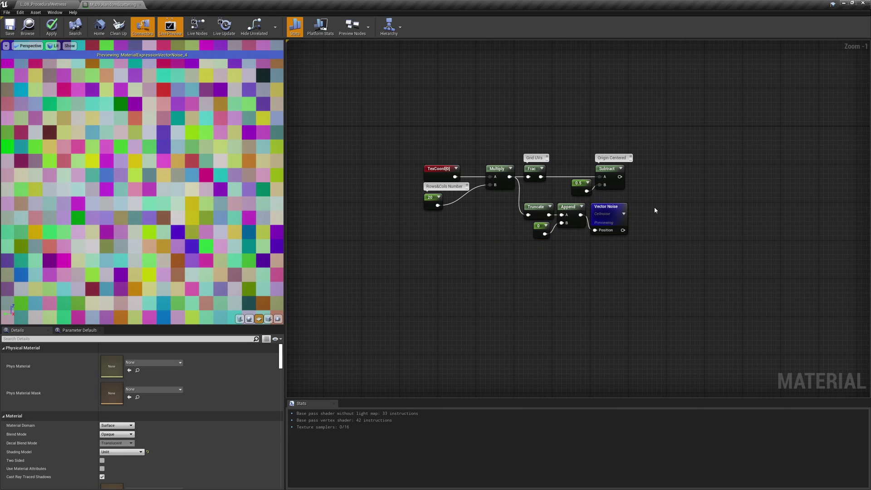
{"action": "left_click", "coordinate": [654, 209]}
{"action": "left_click", "coordinate": [102, 356]}
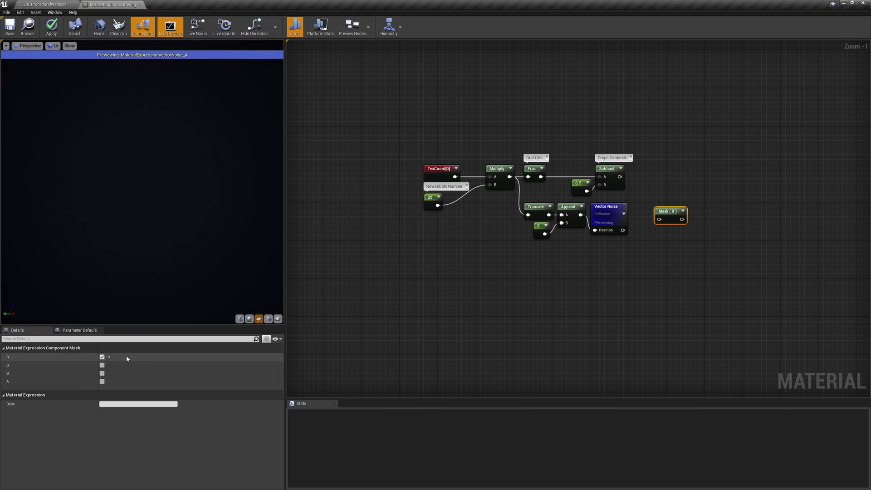
{"action": "left_click_drag", "start_coordinate": [623, 230], "coordinate": [653, 207]}
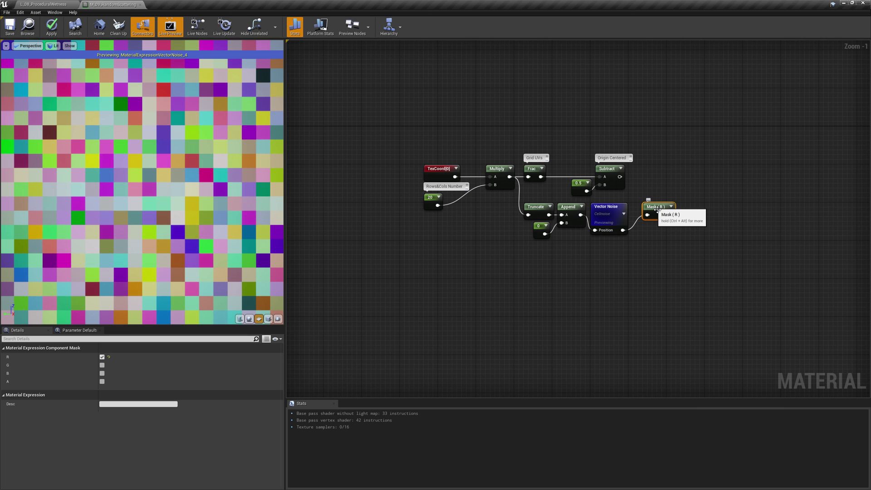
{"action": "right_click", "coordinate": [658, 210]}
{"action": "left_click", "coordinate": [686, 242]}
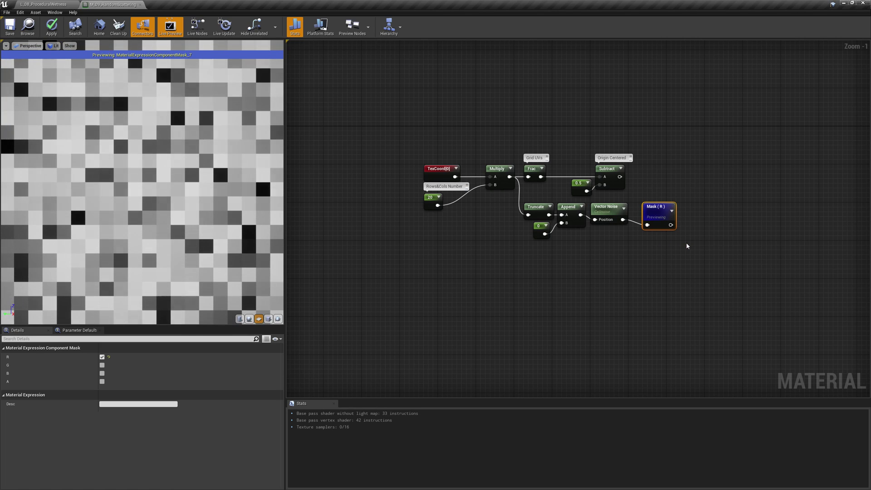
{"action": "left_click", "coordinate": [686, 243]}
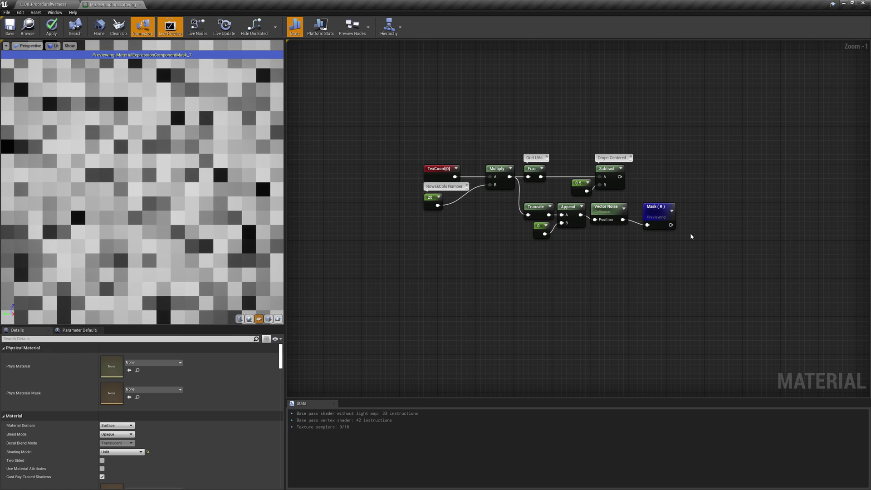
Feed the Mask (R) output into new Cosine and Sine nodes.
{"action": "right_click", "coordinate": [712, 199]}
{"action": "type", "text": "cos"}
{"action": "key", "text": "Return"}
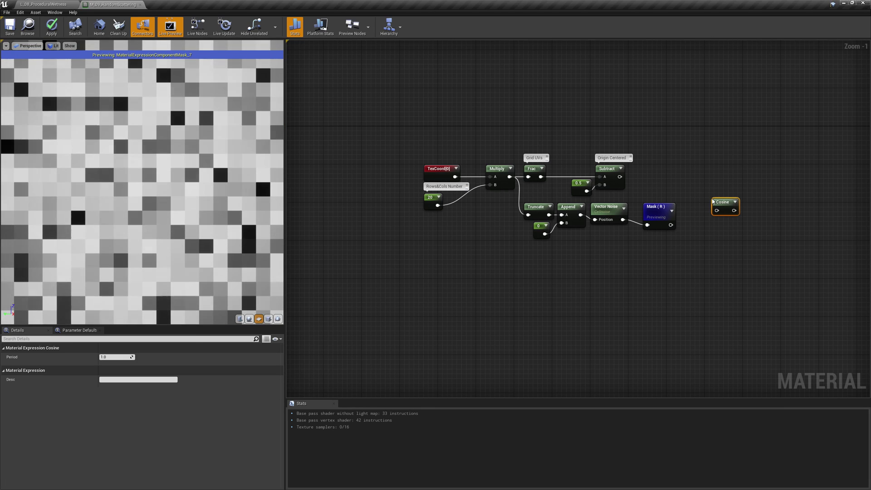
{"action": "right_click", "coordinate": [713, 223]}
{"action": "type", "text": "sin"}
{"action": "key", "text": "Return"}
{"action": "left_click_drag", "start_coordinate": [671, 225], "coordinate": [759, 232]}
Append Cosine into A and Sine into B, then preview the Append.
{"action": "right_click", "coordinate": [756, 214]}
{"action": "type", "text": "append"}
{"action": "key", "text": "Return"}
{"action": "left_click_drag", "start_coordinate": [727, 205], "coordinate": [693, 221]}
{"action": "left_click_drag", "start_coordinate": [764, 219], "coordinate": [731, 208]}
{"action": "right_click", "coordinate": [730, 207]}
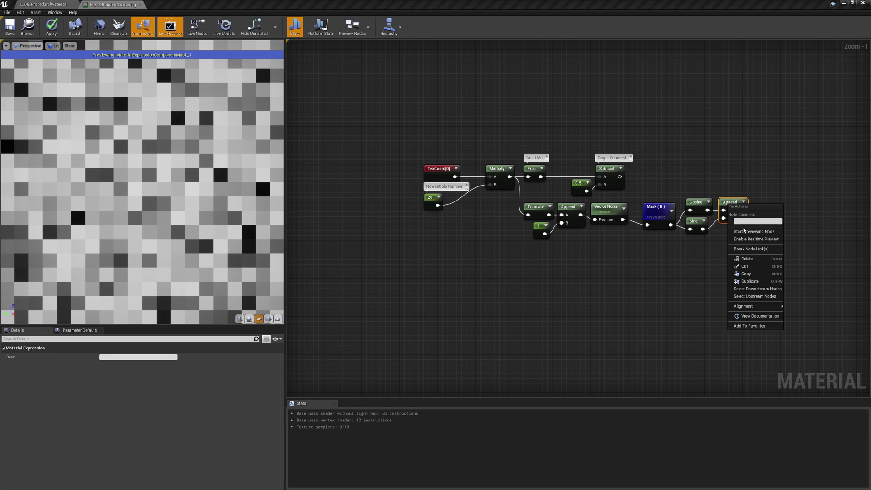
{"action": "left_click", "coordinate": [753, 231]}
{"action": "left_click", "coordinate": [780, 219]}
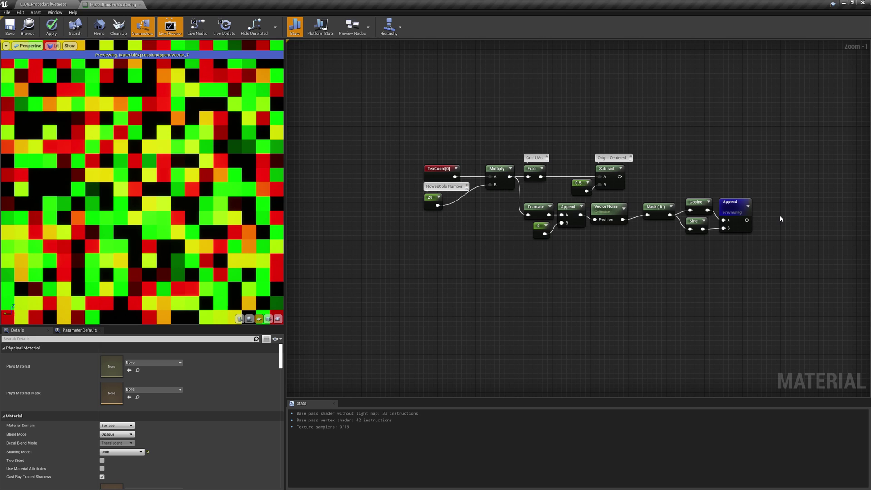
Multiply the Cosine/Sine Append output by 0.5.
{"action": "left_click", "coordinate": [780, 207]}
{"action": "left_click_drag", "start_coordinate": [747, 220], "coordinate": [781, 210]}
{"action": "left_click", "coordinate": [127, 365]}
{"action": "type", "text": "0.5"}
{"action": "key", "text": "Return"}
Add the centred grid UVs and the halved vector, previewing the Add result.
{"action": "left_click", "coordinate": [826, 163]}
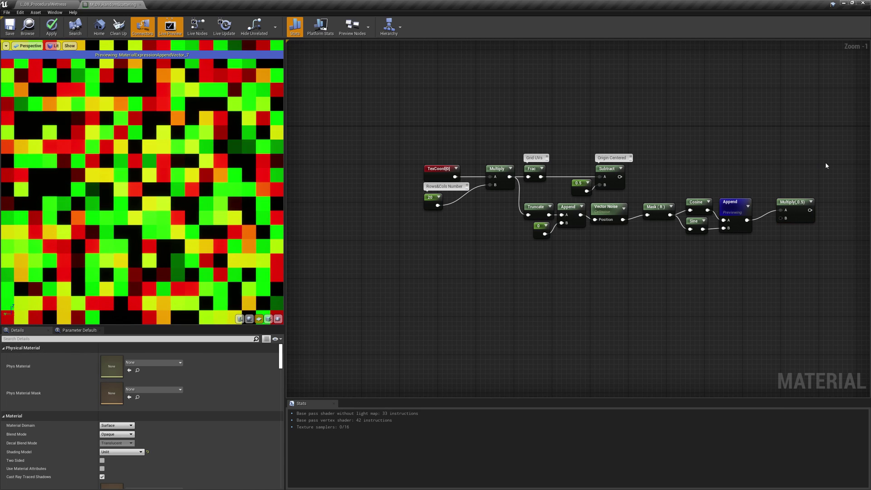
{"action": "left_click_drag", "start_coordinate": [620, 177], "coordinate": [810, 210]}
{"action": "right_click", "coordinate": [608, 181]}
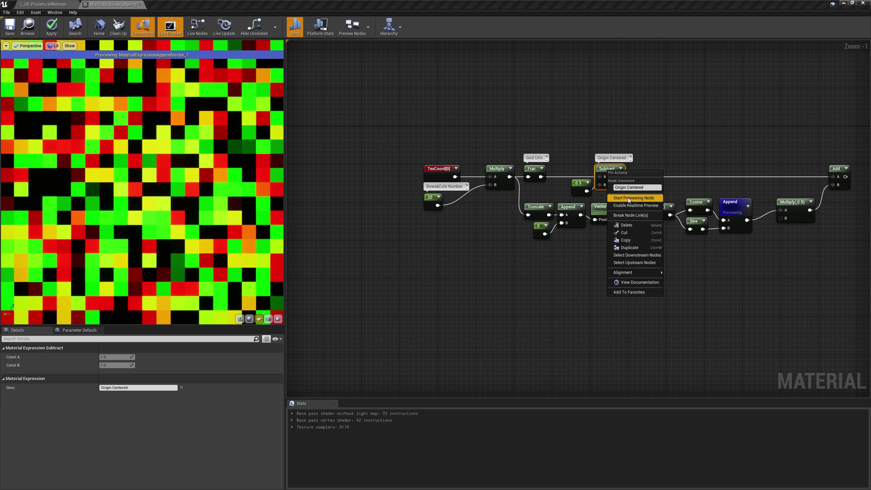
{"action": "left_click", "coordinate": [631, 199]}
{"action": "right_click", "coordinate": [836, 172]}
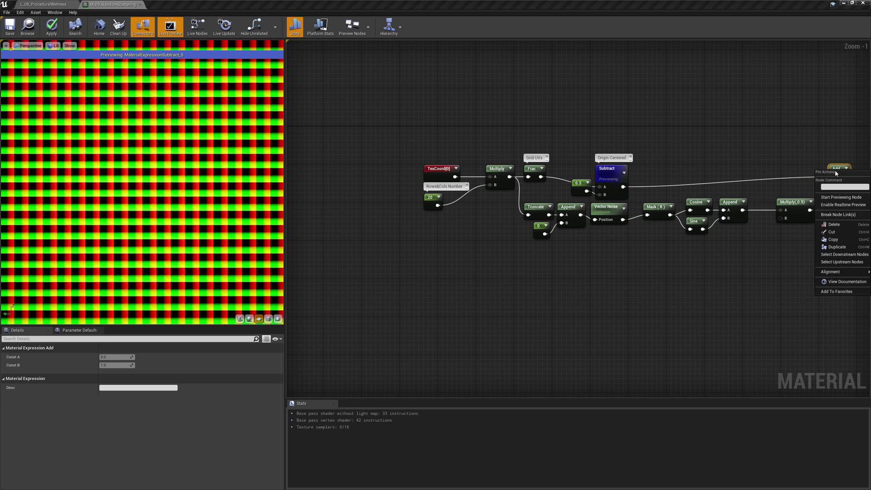
{"action": "left_click", "coordinate": [839, 198]}
Reposition Multiply(,0.5) and the Add node, and comment Add 'Offset'.
{"action": "right_click_drag", "start_coordinate": [828, 236], "coordinate": [751, 258]}
{"action": "left_click", "coordinate": [699, 224]}
{"action": "left_click_drag", "start_coordinate": [699, 225], "coordinate": [691, 225]}
{"action": "left_click_drag", "start_coordinate": [753, 189], "coordinate": [771, 186]}
{"action": "left_click", "coordinate": [768, 182]}
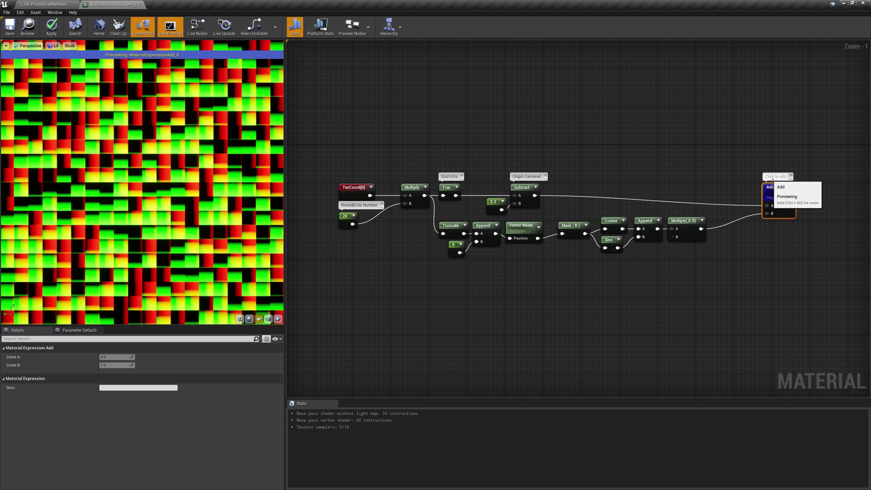
{"action": "key", "text": "Return"}
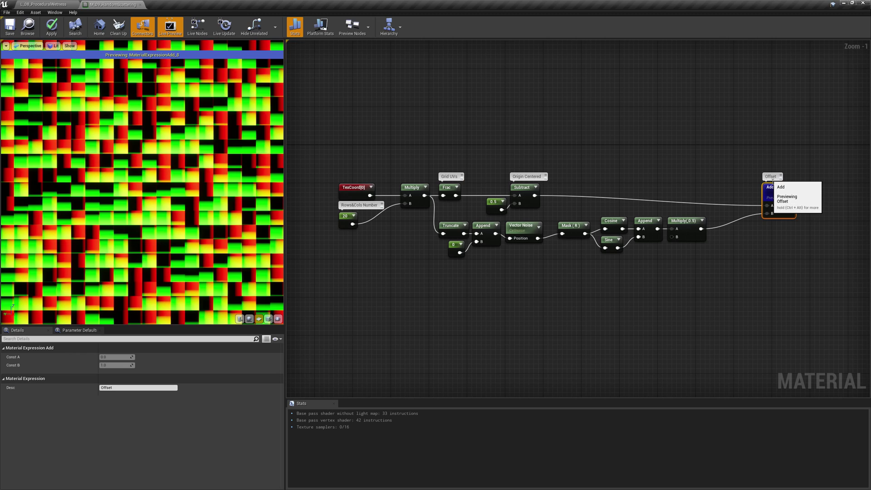
Group the Cosine, Sine, Append and Multiply nodes together and place a new Component Mask.
{"action": "left_click_drag", "start_coordinate": [687, 252], "coordinate": [573, 222]}
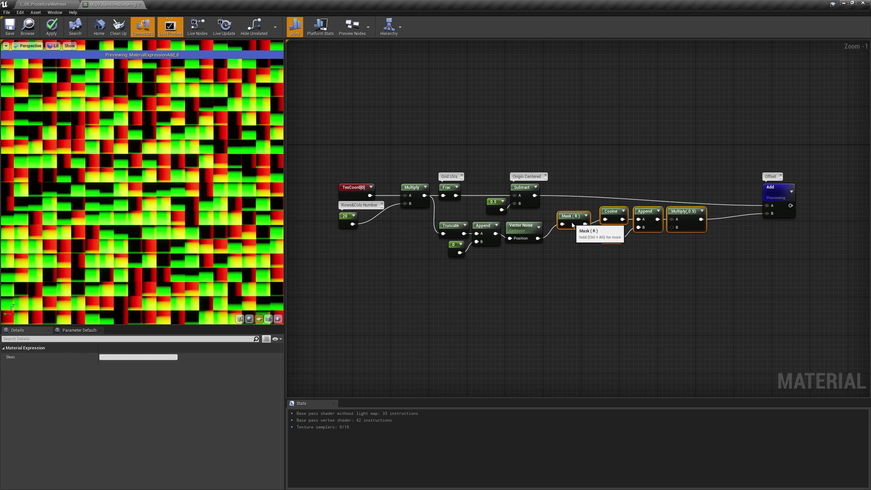
{"action": "left_click_drag", "start_coordinate": [697, 249], "coordinate": [620, 210]}
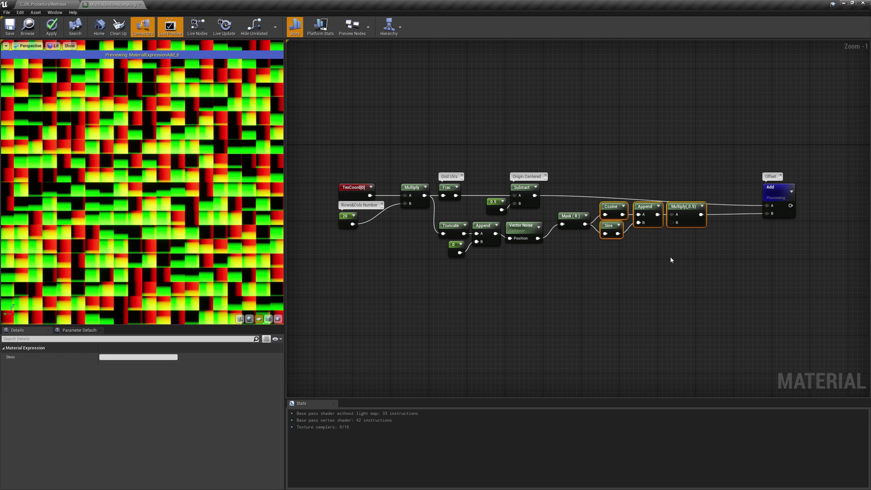
{"action": "left_click", "coordinate": [663, 245]}
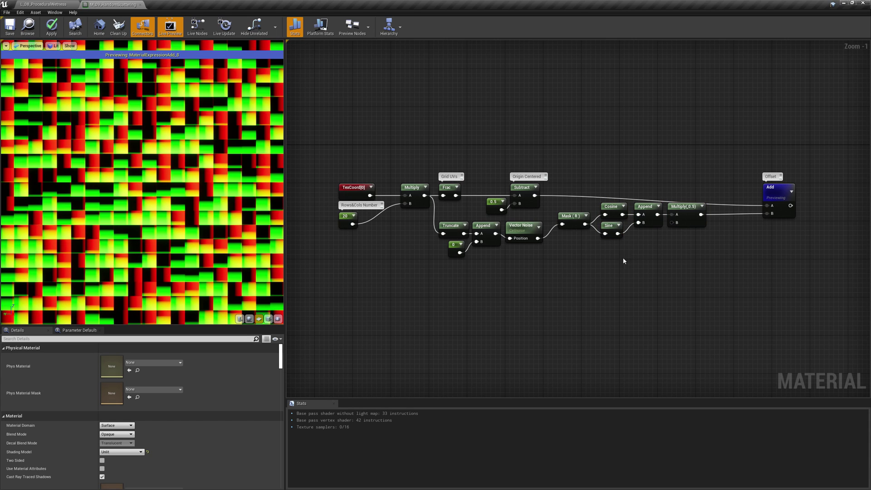
{"action": "key", "text": "shift+c"}
{"action": "left_click", "coordinate": [563, 246], "text": "shift"}
Set the mask to the G channel, feed Vector Noise in, and preview it.
{"action": "left_click", "coordinate": [102, 357]}
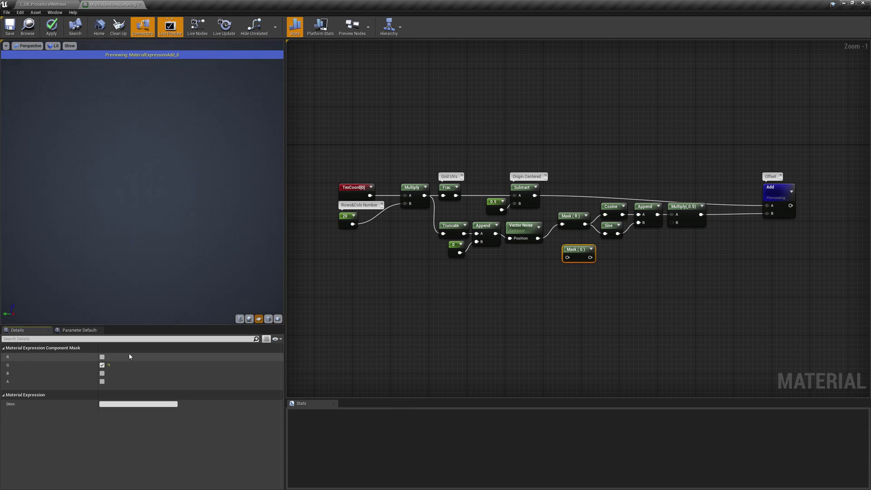
{"action": "left_click_drag", "start_coordinate": [581, 254], "coordinate": [562, 257]}
{"action": "right_click", "coordinate": [570, 248]}
{"action": "left_click", "coordinate": [590, 286]}
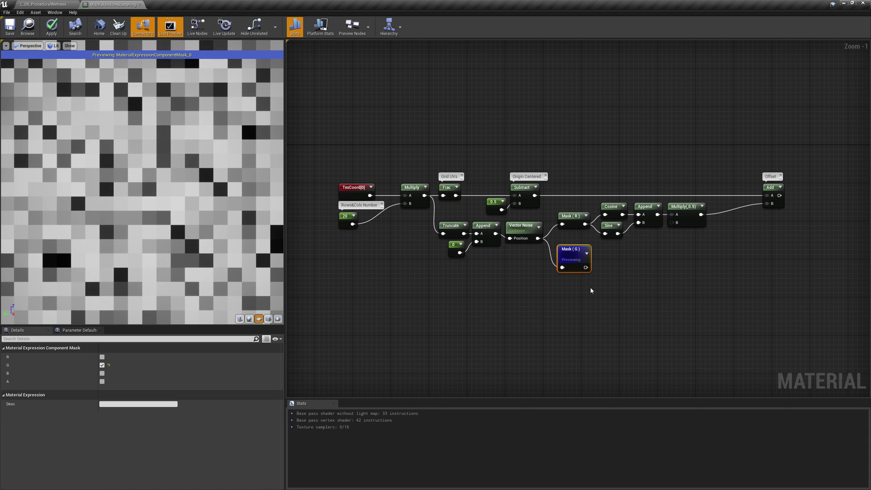
Divide the Offset Add result by Mask (G) and preview the Divide.
{"action": "left_click", "coordinate": [805, 185]}
{"action": "left_click_drag", "start_coordinate": [779, 196], "coordinate": [805, 196]}
{"action": "left_click_drag", "start_coordinate": [585, 267], "coordinate": [806, 203]}
{"action": "right_click", "coordinate": [813, 189]}
{"action": "left_click", "coordinate": [825, 214]}
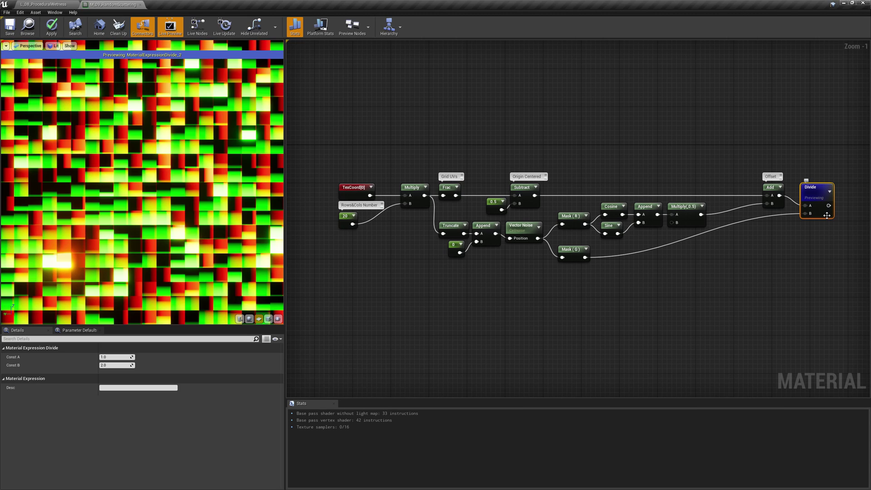
Add a Multiply after Multiply(,0.5) and a 1-x node fed by Mask (G), with rerouted wires to Divide B.
{"action": "key", "text": "m"}
{"action": "left_click", "coordinate": [715, 203]}
{"action": "left_click_drag", "start_coordinate": [701, 214], "coordinate": [719, 214]}
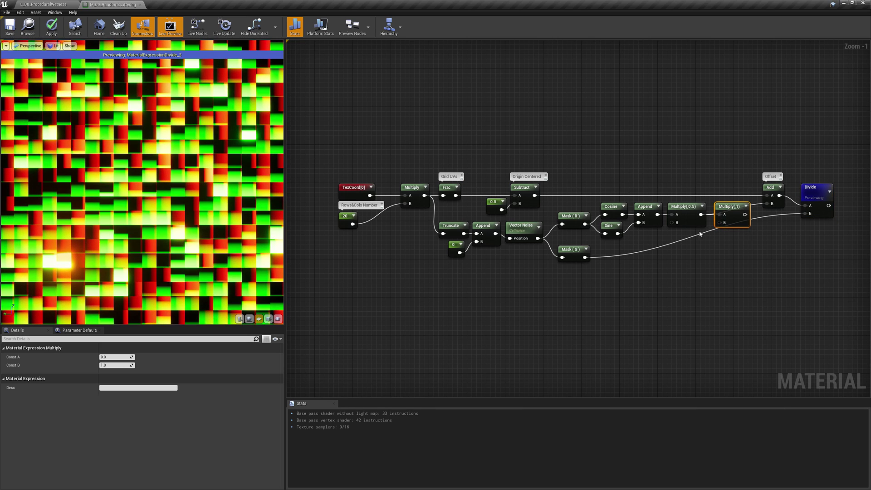
{"action": "left_click", "coordinate": [689, 235]}
{"action": "left_click_drag", "start_coordinate": [585, 258], "coordinate": [767, 204]}
{"action": "left_click_drag", "start_coordinate": [698, 239], "coordinate": [674, 259]}
{"action": "double_click", "coordinate": [682, 242]}
{"action": "double_click", "coordinate": [695, 254]}
{"action": "left_click_drag", "start_coordinate": [694, 254], "coordinate": [770, 263]}
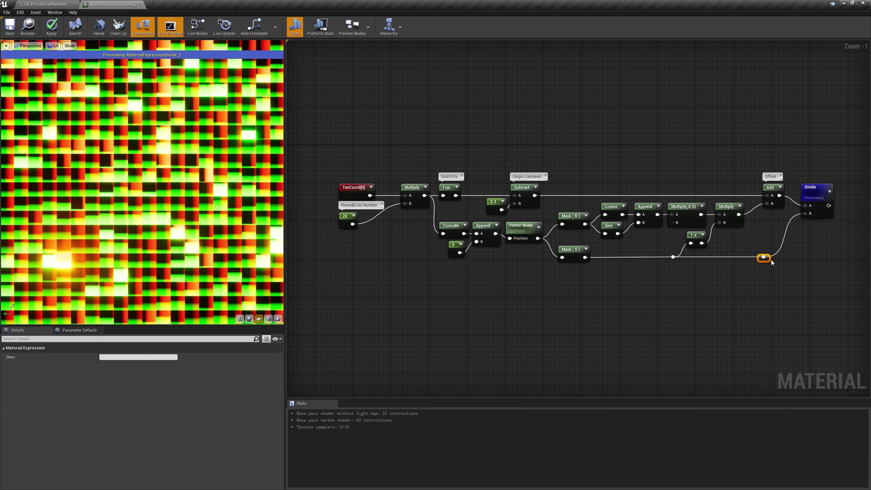
Nudge the Mask (G) node and its reroute knots one grid step up.
{"action": "left_click_drag", "start_coordinate": [585, 259], "coordinate": [583, 259]}
{"action": "key", "text": "Up"}
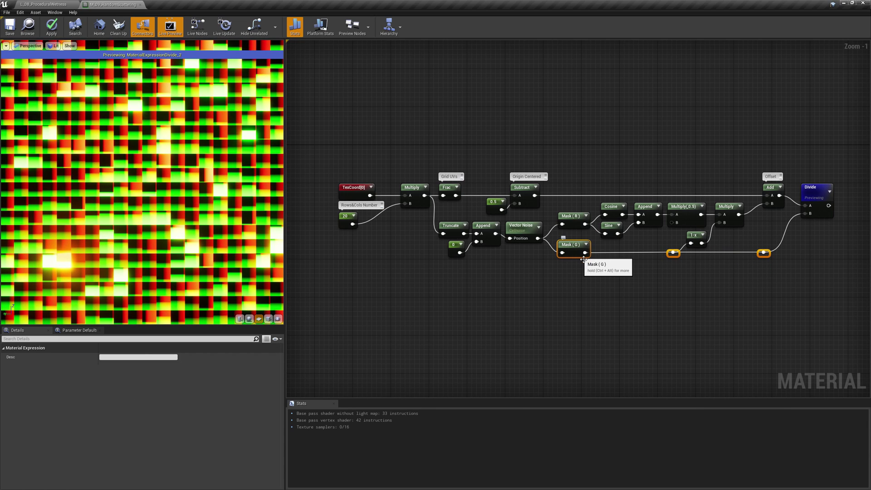
{"action": "left_click", "coordinate": [590, 285]}
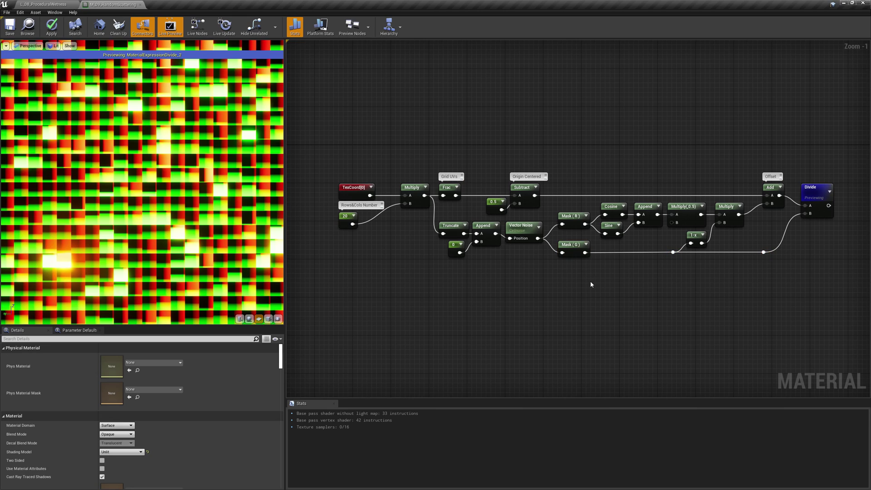
Give the Divide node the comment 'Scale'.
{"action": "left_click", "coordinate": [814, 191]}
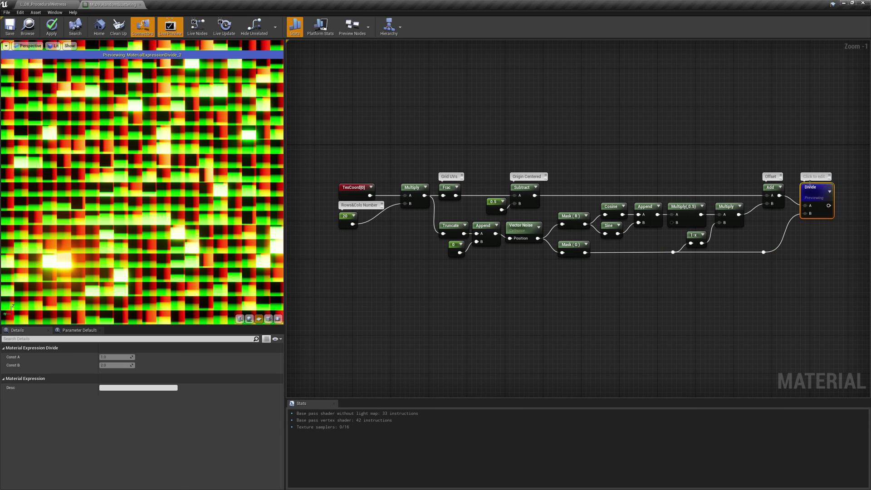
{"action": "left_click", "coordinate": [810, 179]}
{"action": "type", "text": "Scale"}
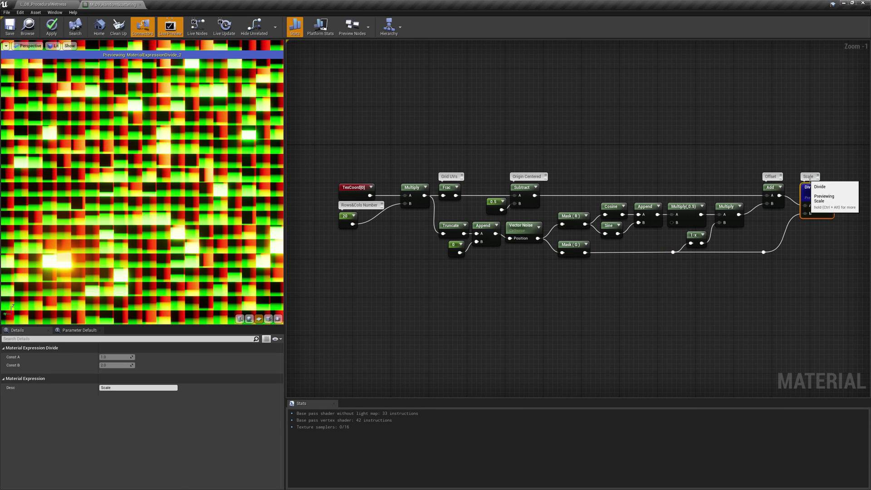
Shift the entire node graph left to make room on the right.
{"action": "left_click_drag", "start_coordinate": [810, 188], "coordinate": [802, 188]}
{"action": "left_click_drag", "start_coordinate": [821, 282], "coordinate": [324, 159]}
{"action": "left_click_drag", "start_coordinate": [803, 198], "coordinate": [508, 198]}
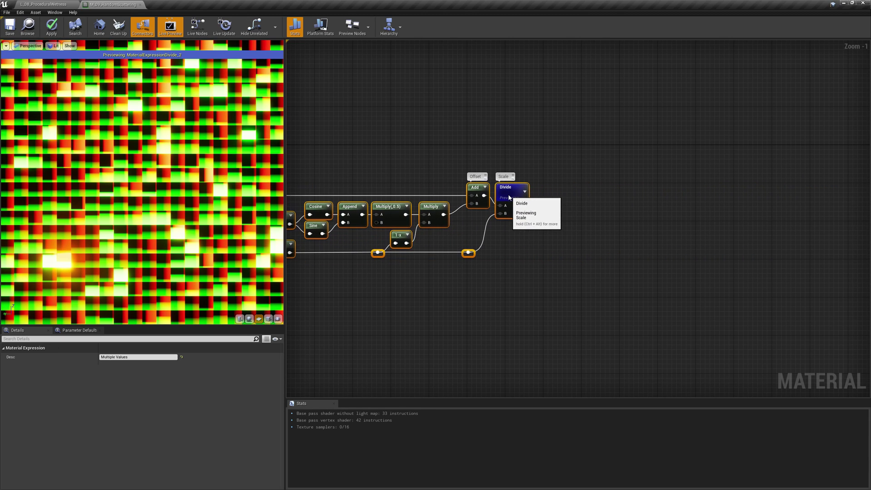
Add a Distance node with Divide wired into B and a constant 0 into A.
{"action": "left_click", "coordinate": [585, 235]}
{"action": "right_click", "coordinate": [571, 148]}
{"action": "type", "text": "dist"}
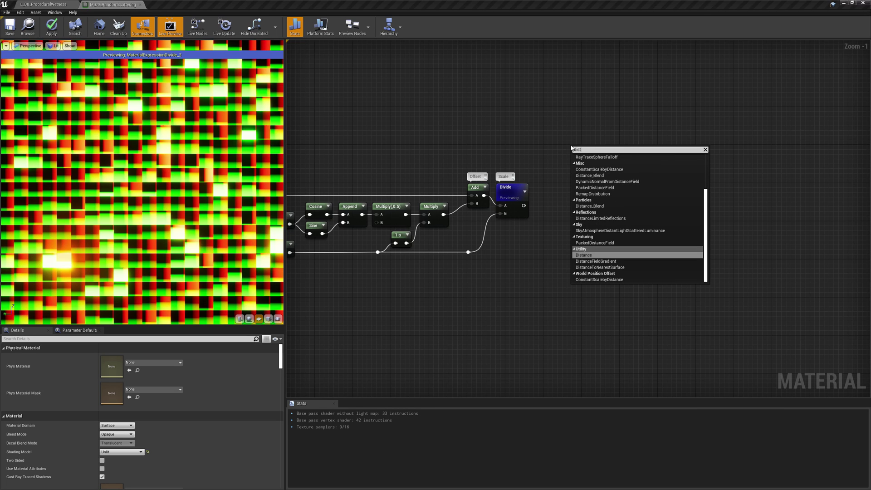
{"action": "key", "text": "Return"}
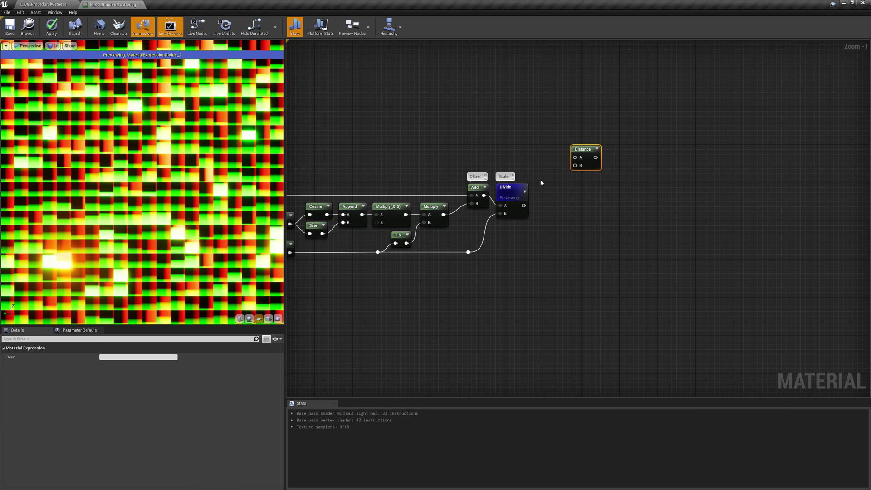
{"action": "left_click_drag", "start_coordinate": [524, 205], "coordinate": [572, 153]}
{"action": "key", "text": "1"}
{"action": "left_click", "coordinate": [541, 147]}
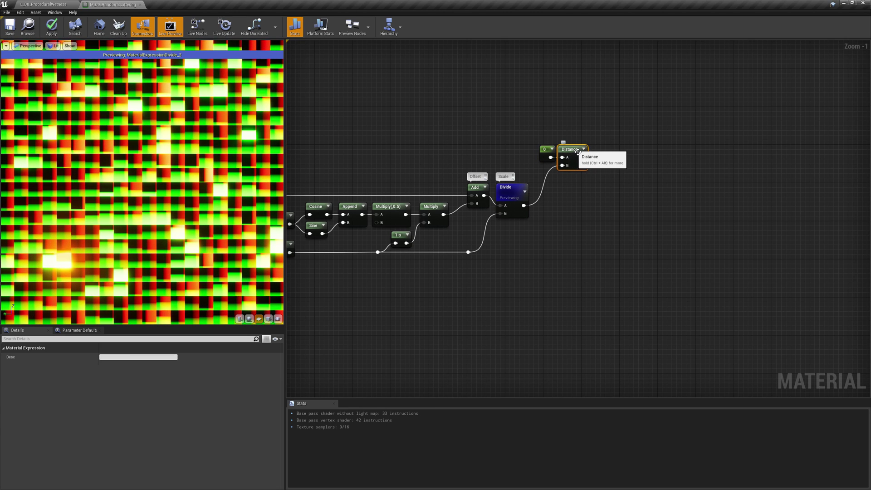
Follow Distance with a Subtract node whose B value is 0.5.
{"action": "right_click", "coordinate": [598, 147]}
{"action": "type", "text": "sub"}
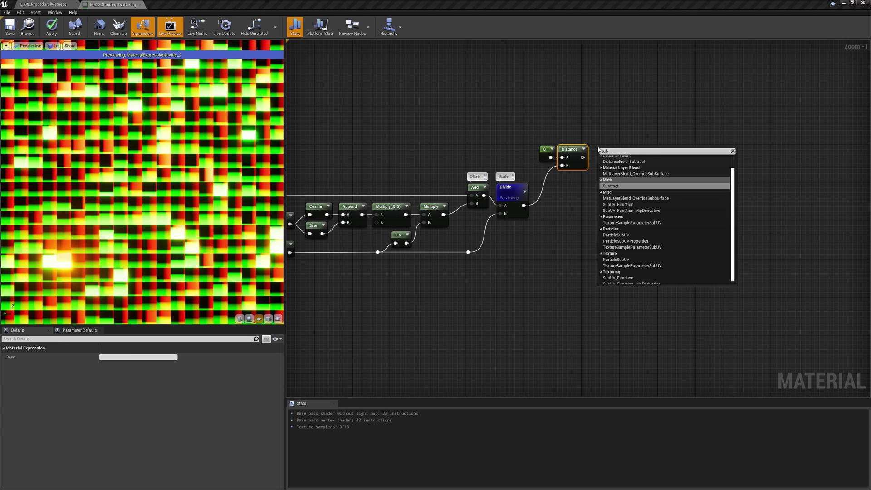
{"action": "key", "text": "Return"}
{"action": "left_click_drag", "start_coordinate": [582, 158], "coordinate": [607, 149]}
{"action": "left_click", "coordinate": [111, 365]}
{"action": "type", "text": "0.5"}
{"action": "key", "text": "Return"}
Add a Sign node after Subtract and preview its black dot output.
{"action": "left_click_drag", "start_coordinate": [626, 158], "coordinate": [642, 161]}
{"action": "type", "text": "sign"}
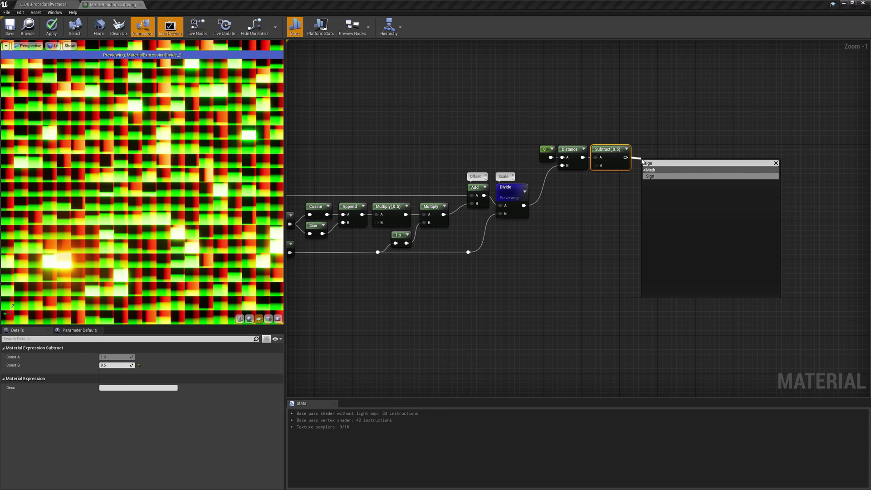
{"action": "key", "text": "Return"}
{"action": "right_click", "coordinate": [641, 149]}
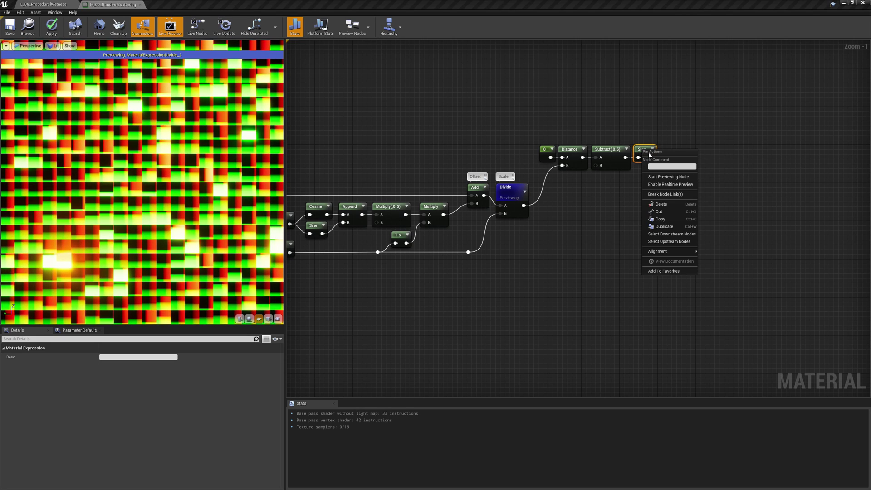
{"action": "left_click", "coordinate": [659, 177]}
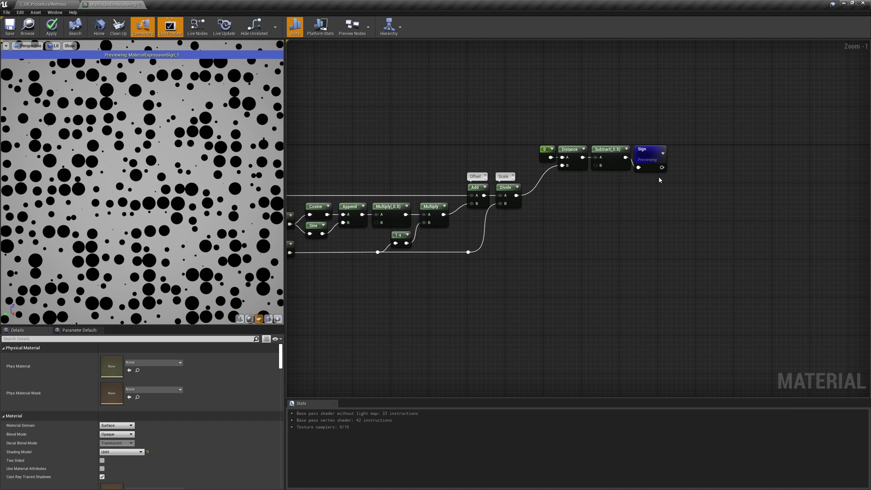
{"action": "right_click_drag", "start_coordinate": [469, 278], "coordinate": [552, 283]}
Add Multiply and Add nodes after Mask (G), setting the Multiply's B to 0.2.
{"action": "right_click", "coordinate": [552, 284]}
{"action": "left_click", "coordinate": [496, 293]}
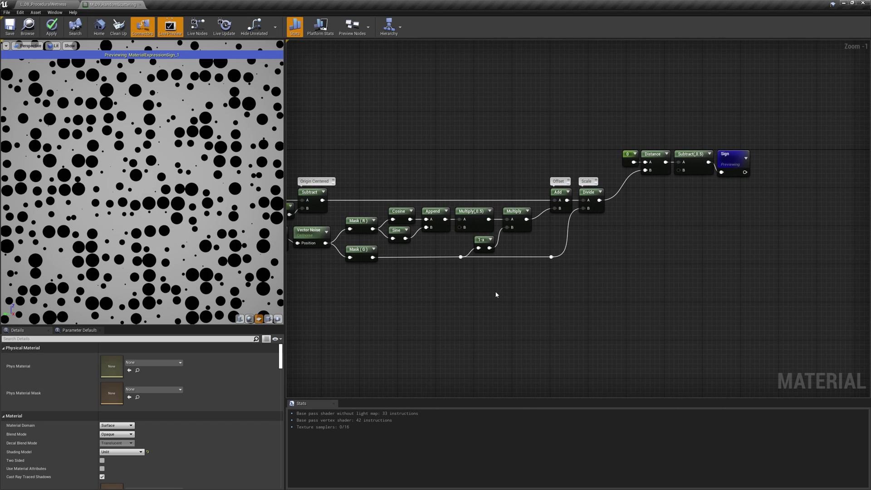
{"action": "left_click", "coordinate": [389, 251]}
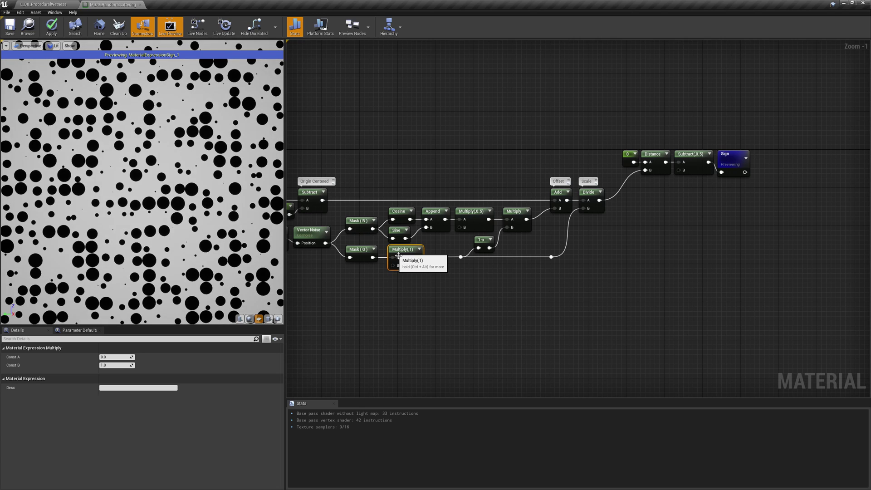
{"action": "left_click_drag", "start_coordinate": [479, 265], "coordinate": [536, 231]}
{"action": "left_click", "coordinate": [428, 247]}
{"action": "left_click", "coordinate": [404, 250]}
{"action": "left_click", "coordinate": [112, 366]}
{"action": "type", "text": "0.2"}
{"action": "key", "text": "Return"}
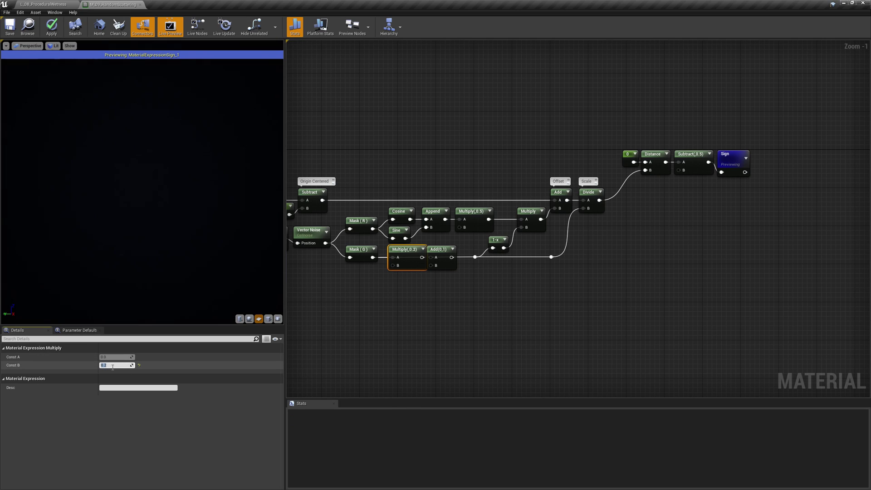
Chain Multiply into an Add of 0.2 and connect it to the knot feeding 1-x.
{"action": "left_click_drag", "start_coordinate": [422, 257], "coordinate": [431, 258]}
{"action": "left_click", "coordinate": [447, 264]}
{"action": "type", "text": "0.2"}
{"action": "key", "text": "Return"}
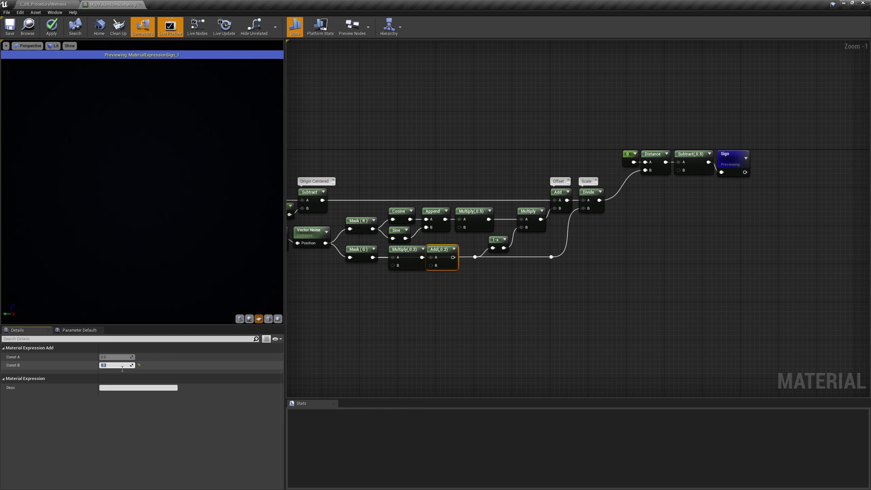
{"action": "left_click_drag", "start_coordinate": [453, 257], "coordinate": [475, 257]}
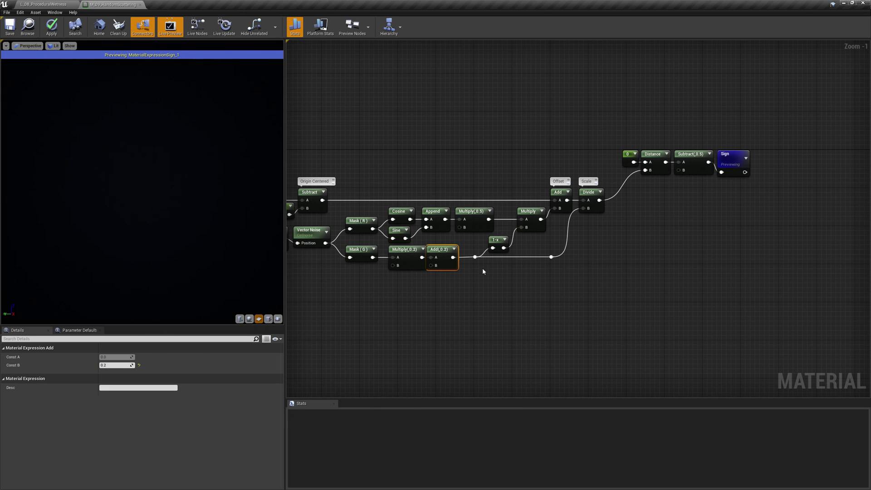
{"action": "left_click_drag", "start_coordinate": [566, 281], "coordinate": [364, 267]}
Comment the nodes 'Scale Range' and 'Min Scale', then preview the Divide output again.
{"action": "left_click", "coordinate": [400, 266]}
{"action": "left_click", "coordinate": [393, 256]}
{"action": "left_click", "coordinate": [399, 254]}
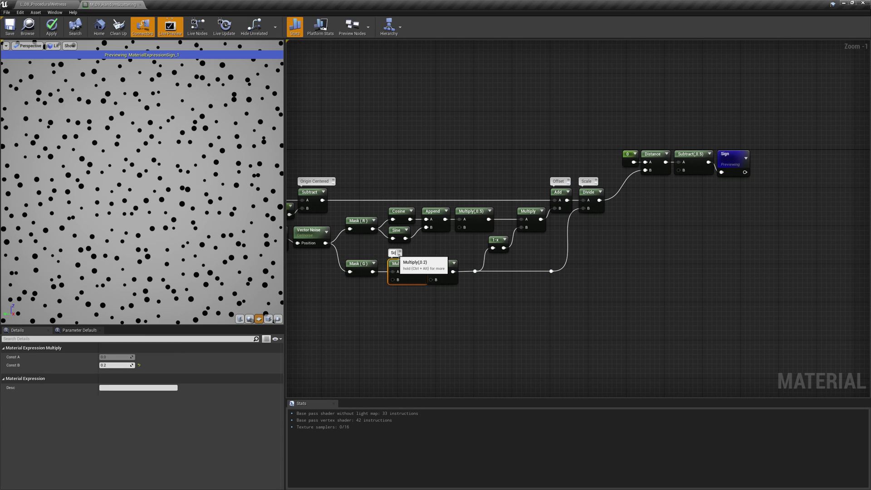
{"action": "left_click", "coordinate": [435, 261]}
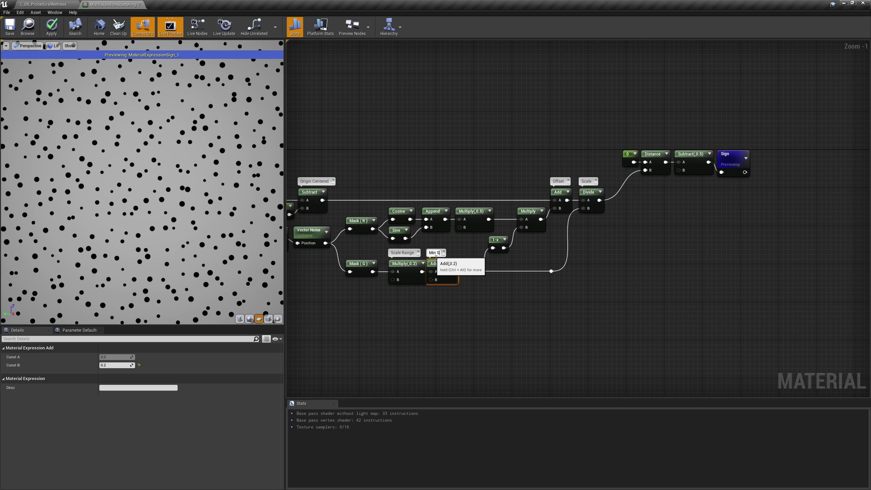
{"action": "key", "text": "Return"}
{"action": "left_click_drag", "start_coordinate": [446, 276], "coordinate": [450, 274]}
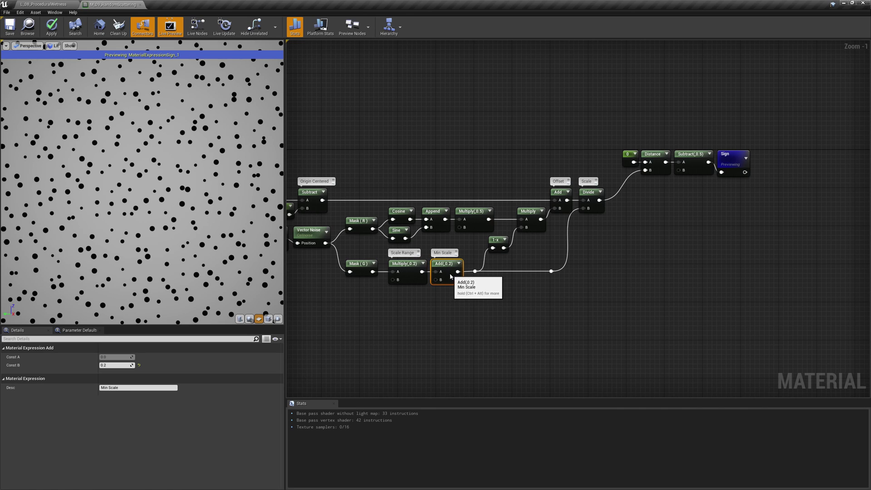
{"action": "right_click", "coordinate": [589, 196]}
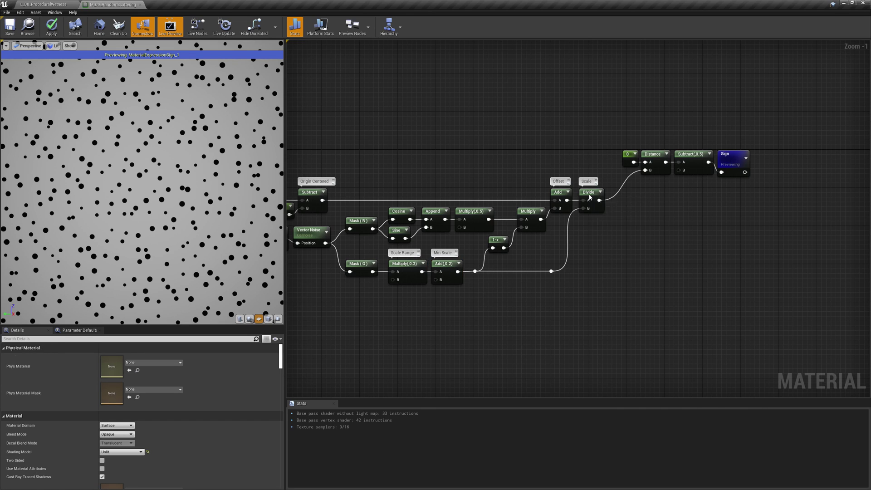
{"action": "left_click", "coordinate": [615, 222]}
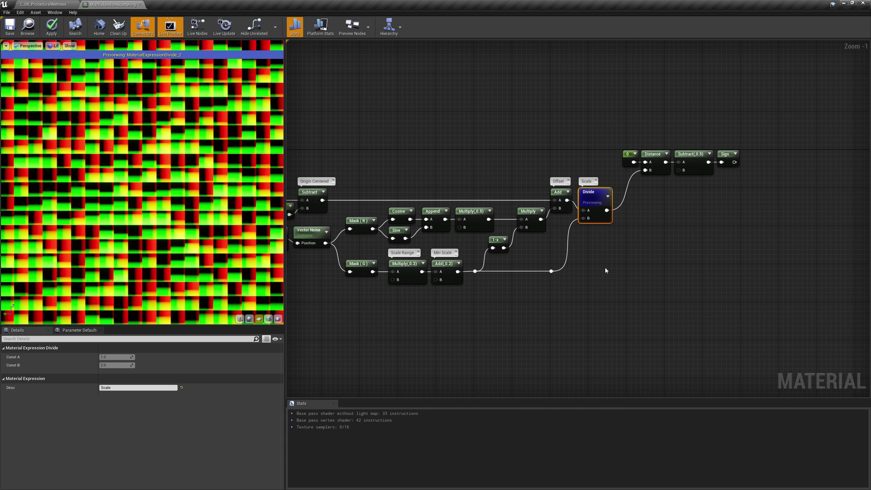
Add a blue-only Mask (B) fed by the Vector Noise Position output.
{"action": "left_click", "coordinate": [351, 311]}
{"action": "left_click", "coordinate": [102, 373]}
{"action": "left_click", "coordinate": [102, 365]}
{"action": "left_click", "coordinate": [102, 357]}
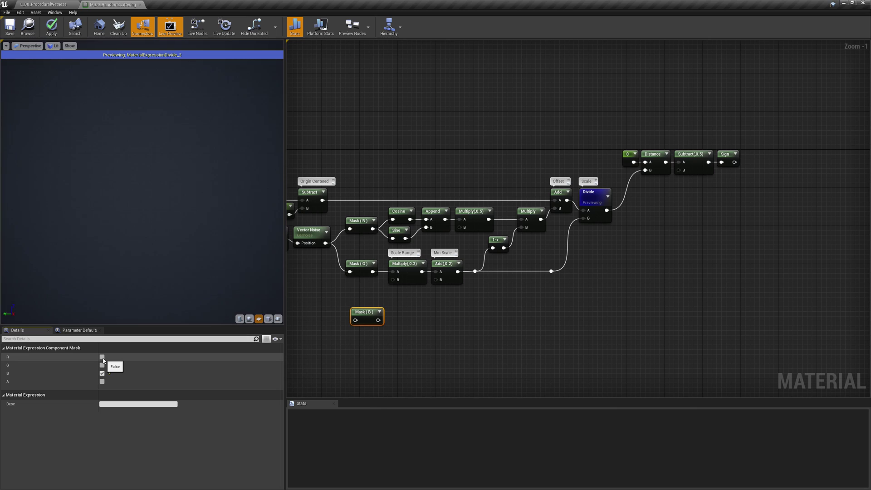
{"action": "left_click_drag", "start_coordinate": [325, 243], "coordinate": [351, 301]}
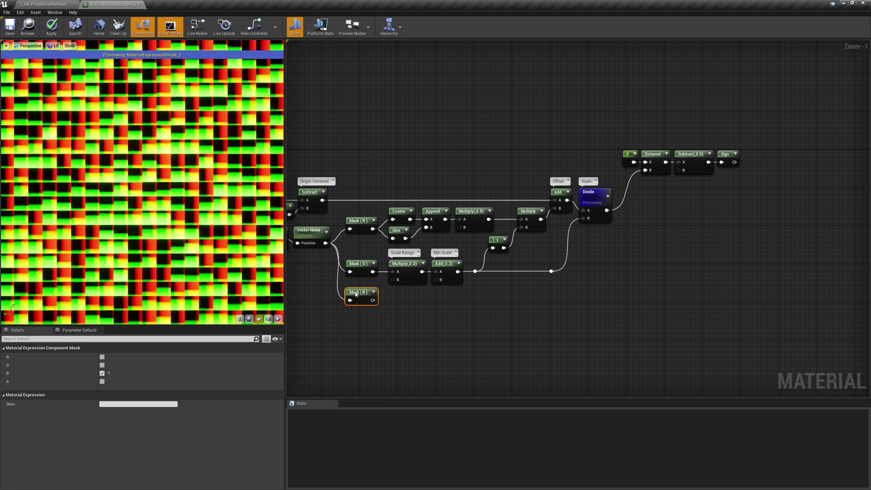
Multiply Mask (B) by 6.28318.
{"action": "key", "text": "m"}
{"action": "left_click", "coordinate": [391, 286]}
{"action": "left_click_drag", "start_coordinate": [373, 301], "coordinate": [394, 300]}
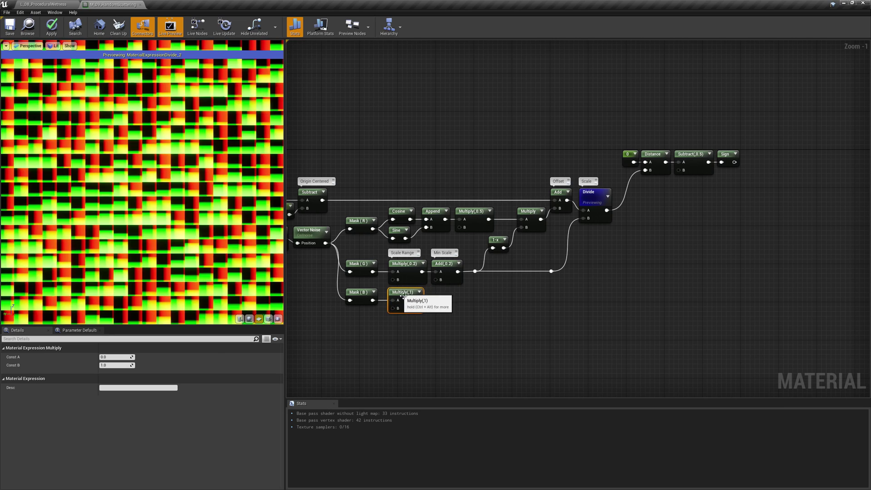
{"action": "left_click", "coordinate": [116, 365]}
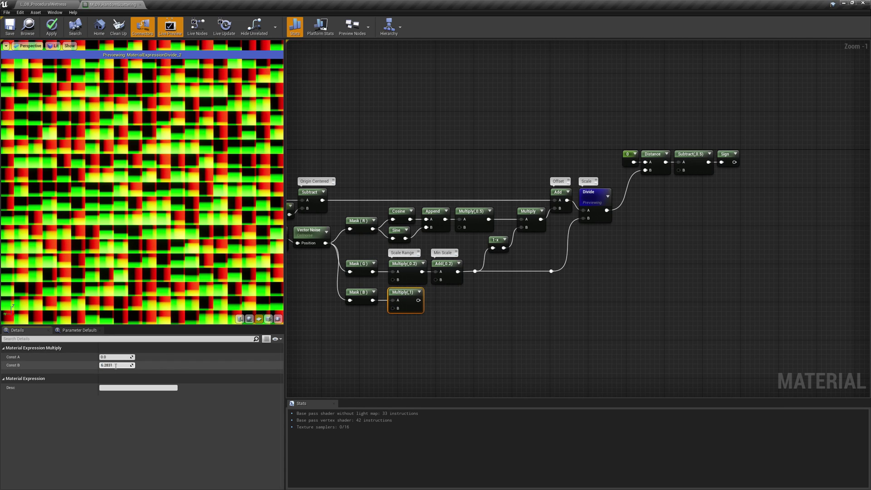
{"action": "type", "text": "6.283185"}
{"action": "key", "text": "Return"}
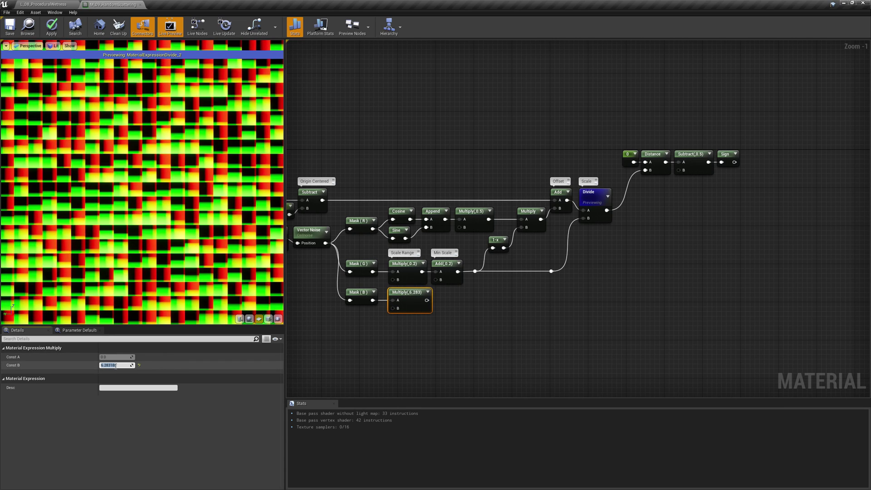
Move the Mask (B) branch lower and comment the 6.283 Multiply '2PI'.
{"action": "left_click_drag", "start_coordinate": [372, 299], "coordinate": [367, 298]}
{"action": "left_click_drag", "start_coordinate": [365, 297], "coordinate": [366, 311]}
{"action": "left_click", "coordinate": [396, 306]}
{"action": "left_click", "coordinate": [394, 299]}
{"action": "type", "text": "2PI"}
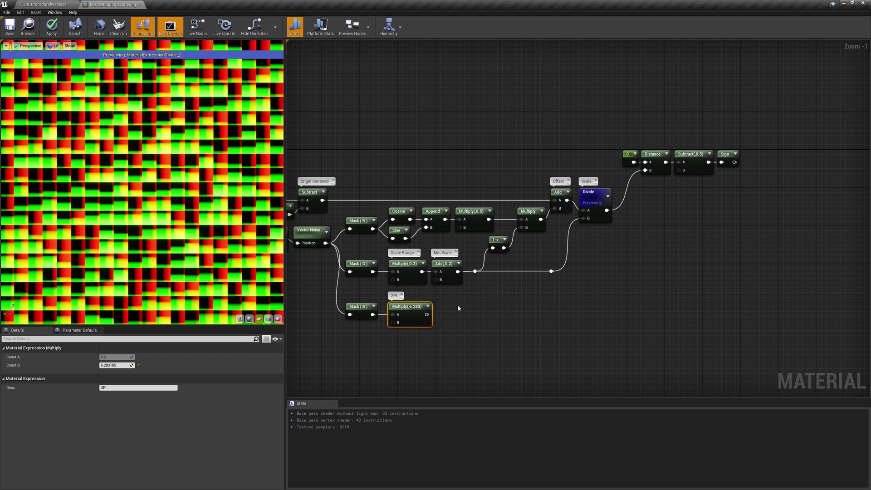
{"action": "left_click", "coordinate": [467, 309]}
Add a Rotator with Divide into Coordinate and the 2PI Multiply into Time via a reroute.
{"action": "right_click", "coordinate": [636, 203]}
{"action": "type", "text": "rotator"}
{"action": "key", "text": "Return"}
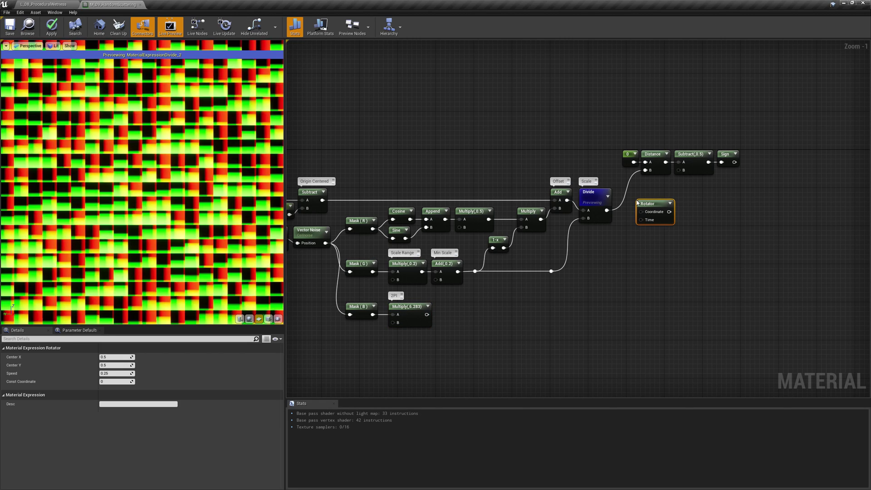
{"action": "left_click_drag", "start_coordinate": [607, 210], "coordinate": [639, 201]}
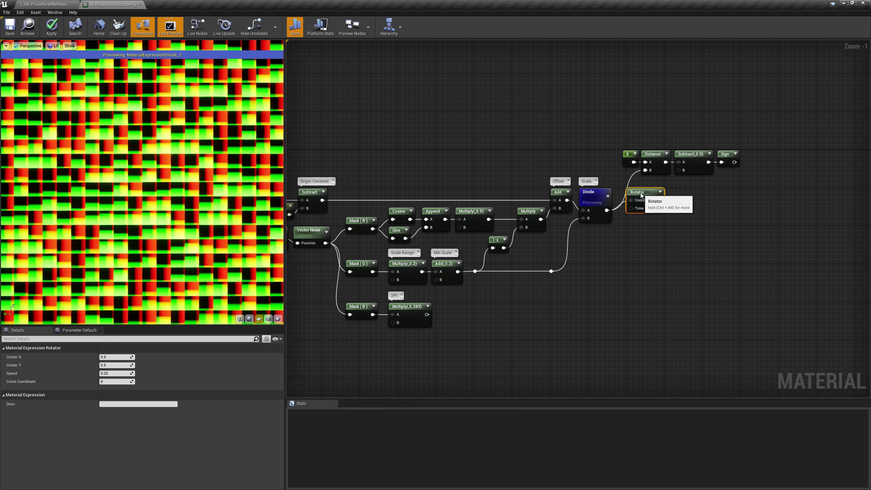
{"action": "left_click_drag", "start_coordinate": [426, 315], "coordinate": [632, 209]}
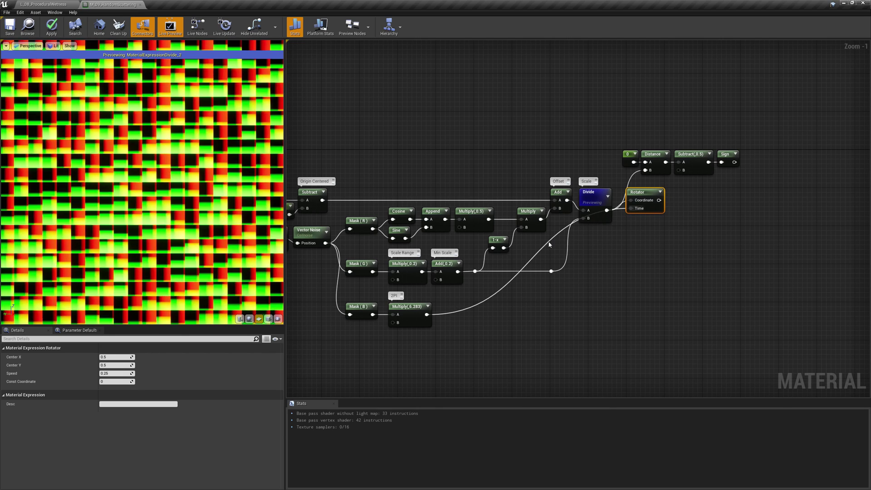
{"action": "double_click", "coordinate": [548, 241]}
{"action": "left_click_drag", "start_coordinate": [548, 241], "coordinate": [586, 319]}
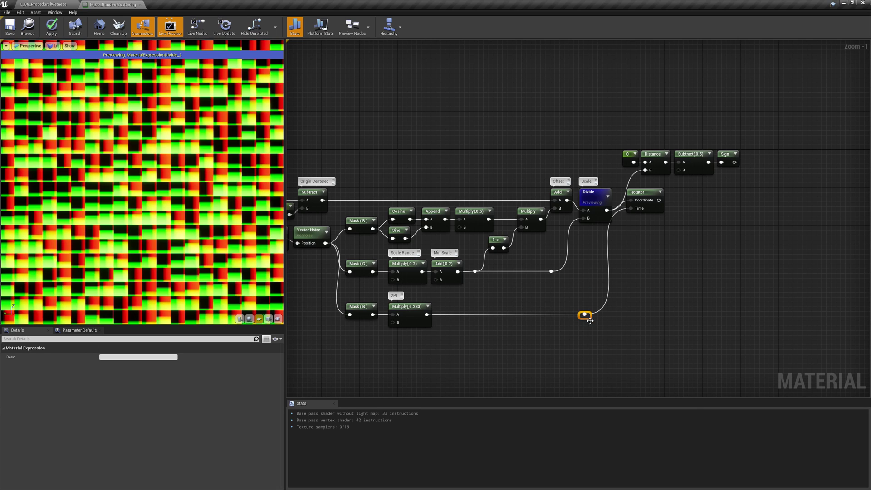
{"action": "left_click", "coordinate": [640, 278]}
Preview the Rotator, delete the old 0, Distance, Subtract and Sign nodes, and place an Add node.
{"action": "right_click", "coordinate": [640, 194]}
{"action": "left_click", "coordinate": [653, 221]}
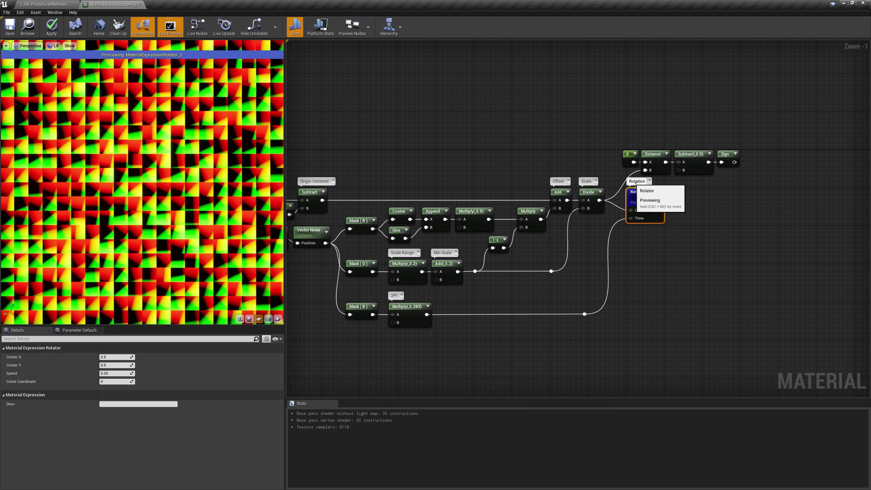
{"action": "left_click_drag", "start_coordinate": [635, 192], "coordinate": [621, 193]}
{"action": "left_click_drag", "start_coordinate": [744, 178], "coordinate": [619, 144]}
{"action": "key", "text": "Delete"}
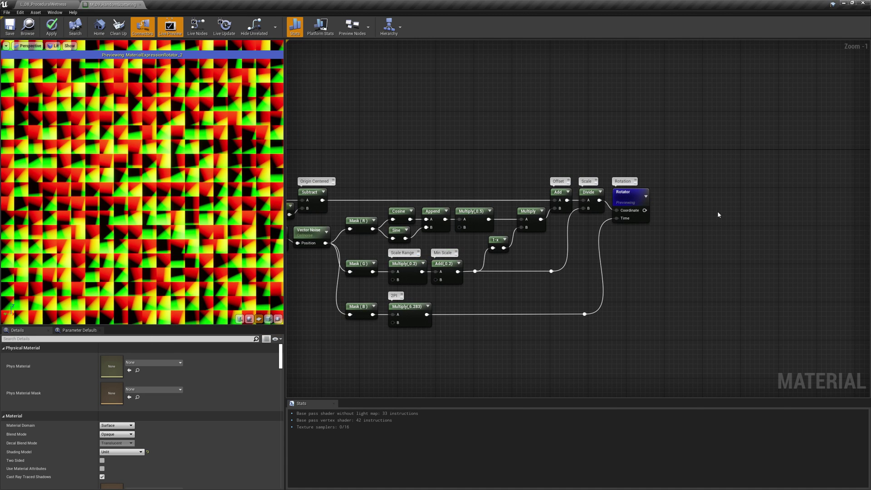
{"action": "left_click", "coordinate": [691, 191]}
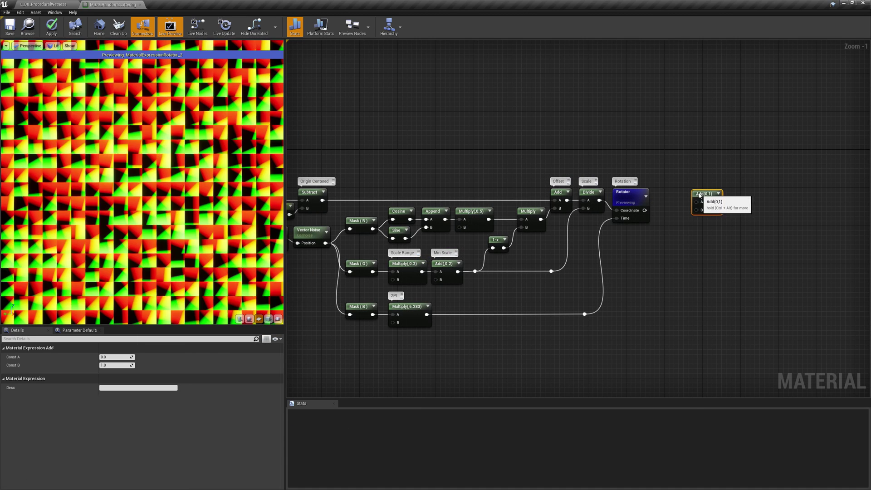
Add 0.5 to the Rotator output, clamp it with Saturate, and preview the result.
{"action": "left_click", "coordinate": [113, 367]}
{"action": "type", "text": "0"}
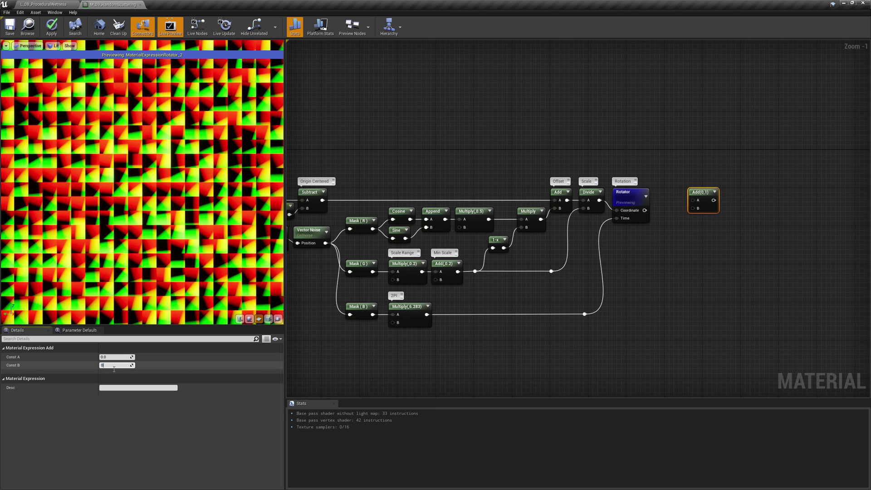
{"action": "type", "text": ".5"}
{"action": "key", "text": "Return"}
{"action": "left_click_drag", "start_coordinate": [644, 210], "coordinate": [734, 202]}
{"action": "type", "text": "saturate"}
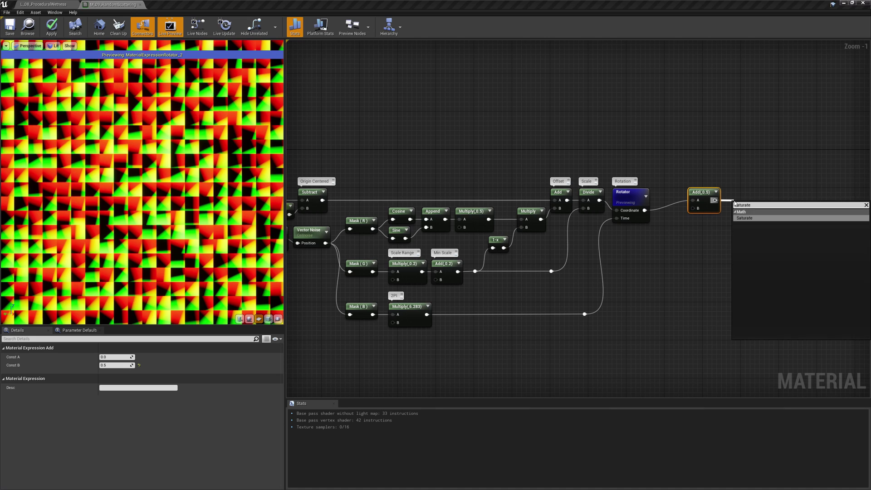
{"action": "key", "text": "Return"}
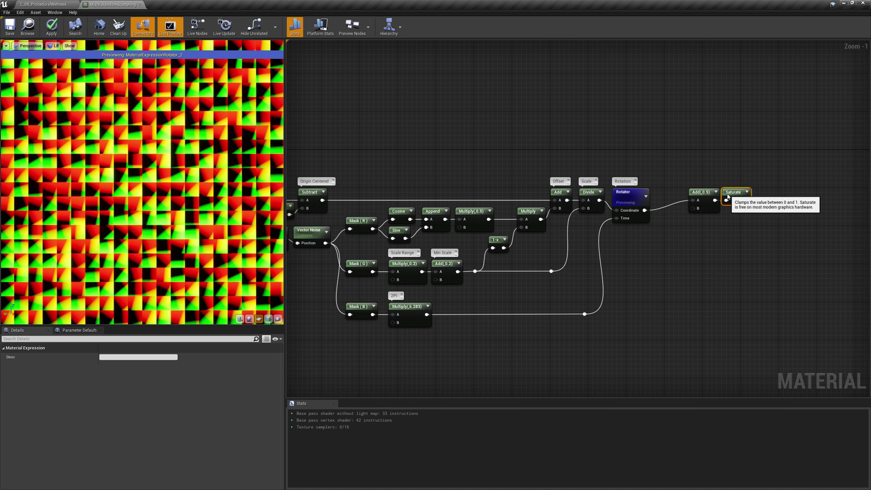
{"action": "right_click", "coordinate": [731, 197]}
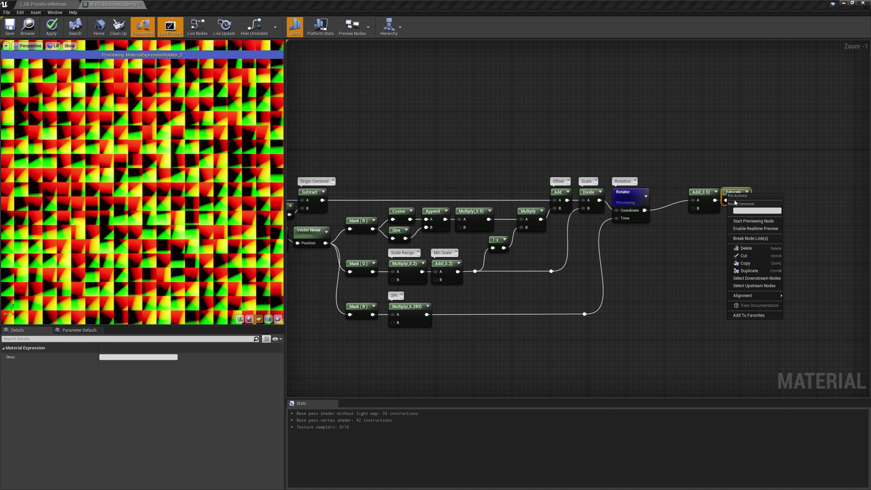
{"action": "left_click", "coordinate": [744, 219]}
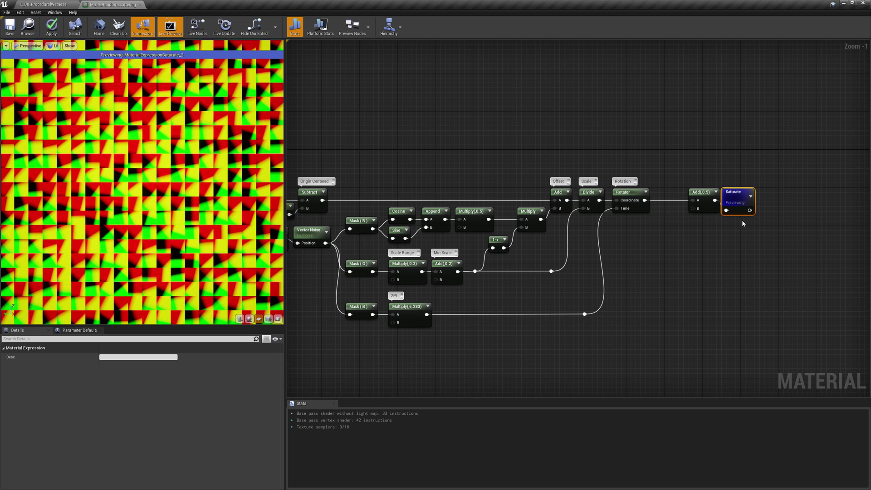
Comment the Add node 'Origin Back' and the Saturate node 'UV Clamping'.
{"action": "left_click", "coordinate": [708, 199]}
{"action": "left_click", "coordinate": [694, 186]}
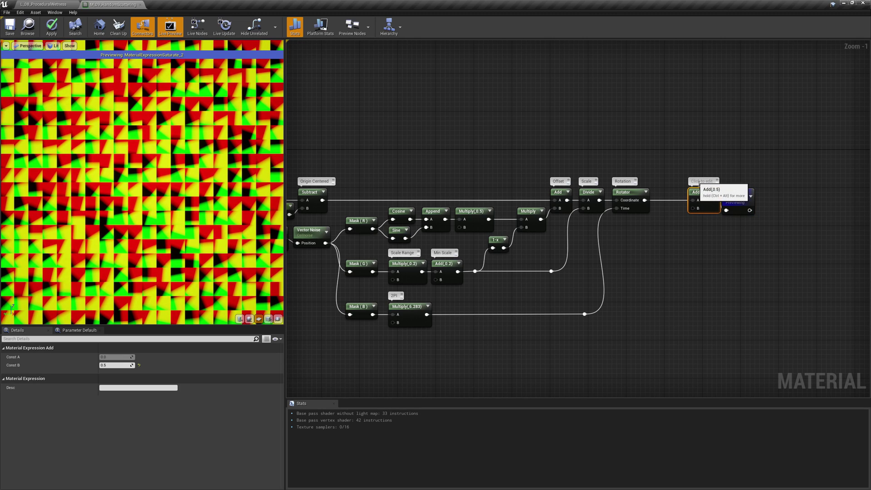
{"action": "type", "text": "Origin Back"}
{"action": "key", "text": "Return"}
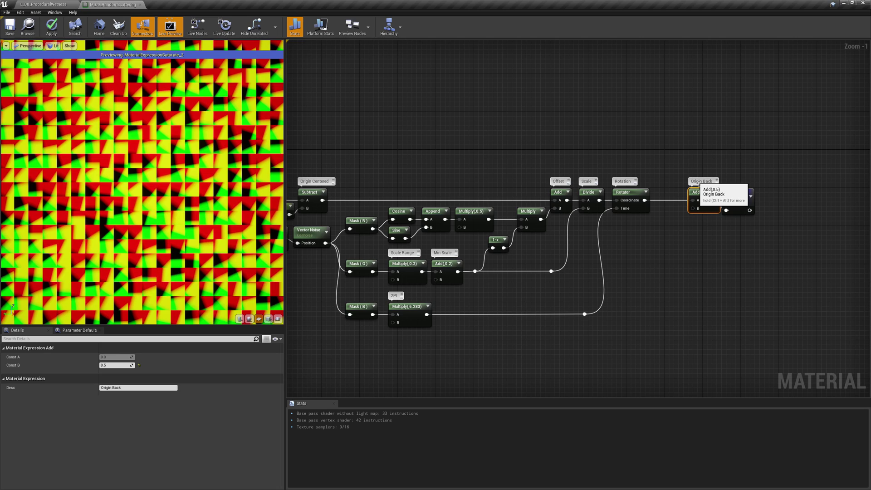
{"action": "left_click", "coordinate": [728, 189]}
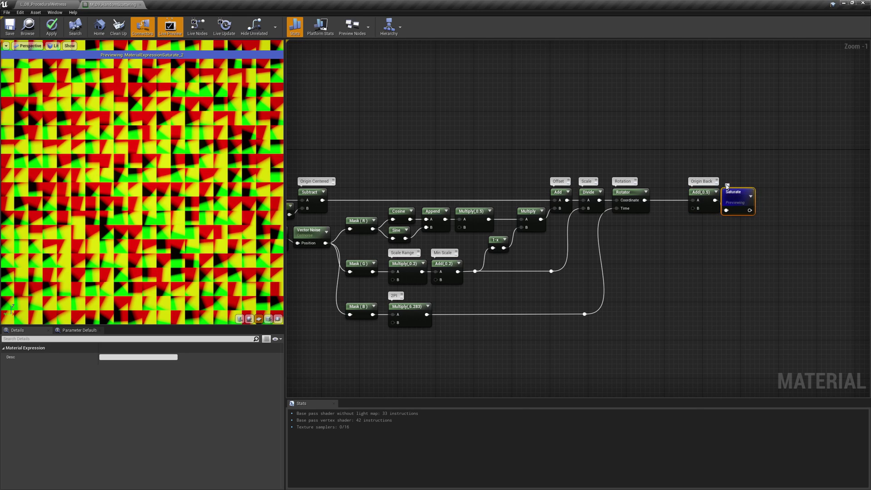
{"action": "left_click", "coordinate": [727, 185]}
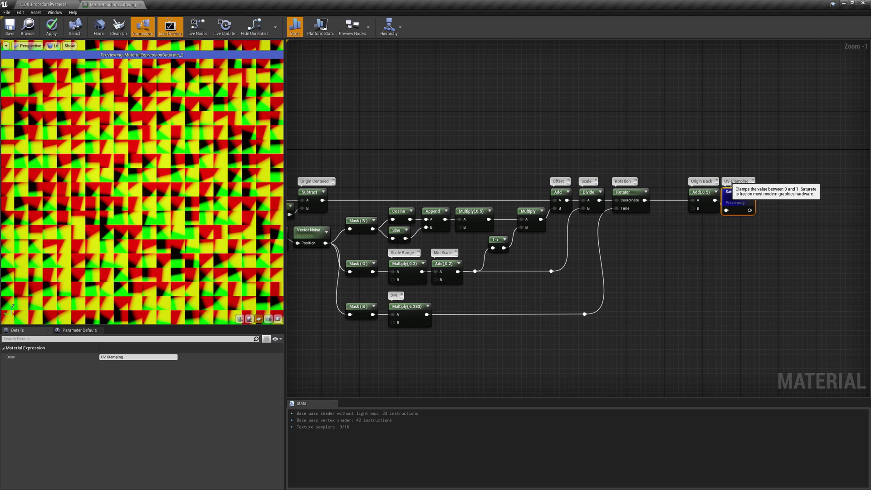
{"action": "left_click", "coordinate": [771, 200]}
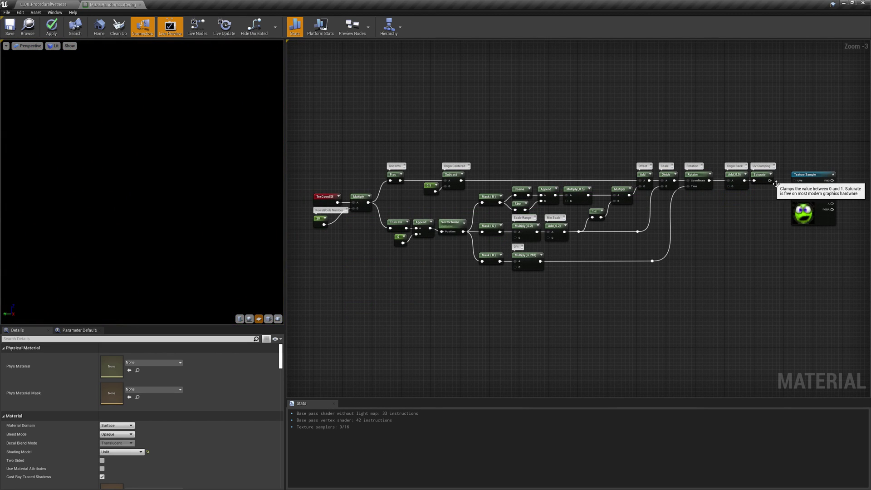
Wire the clamped coordinates into the Texture Sample UVs and preview the texture.
{"action": "left_click_drag", "start_coordinate": [769, 181], "coordinate": [799, 183]}
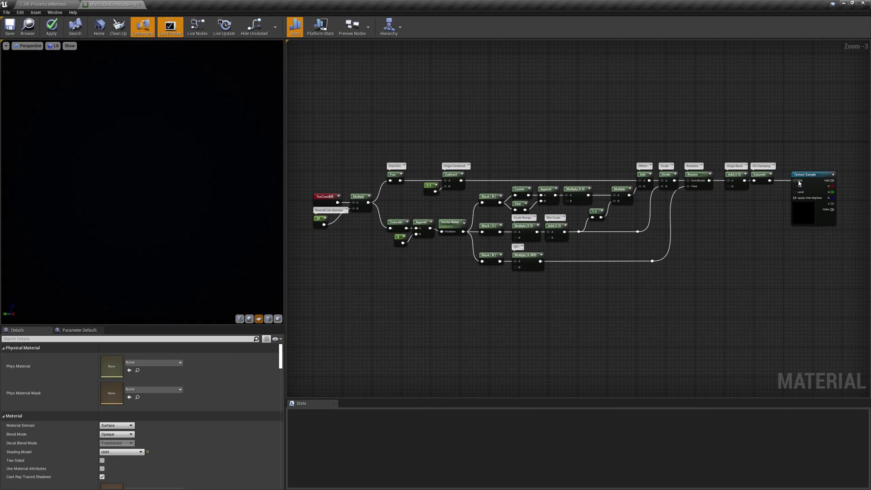
{"action": "right_click", "coordinate": [813, 179]}
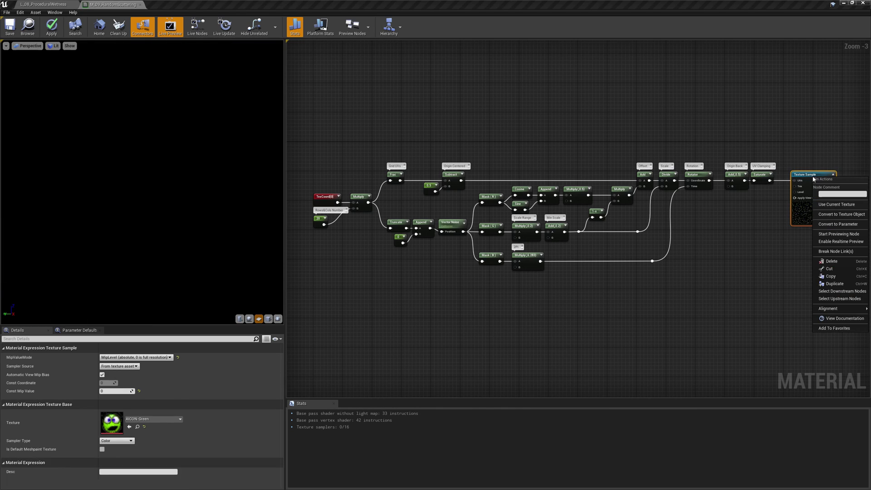
{"action": "left_click", "coordinate": [838, 233]}
{"action": "left_click", "coordinate": [727, 250]}
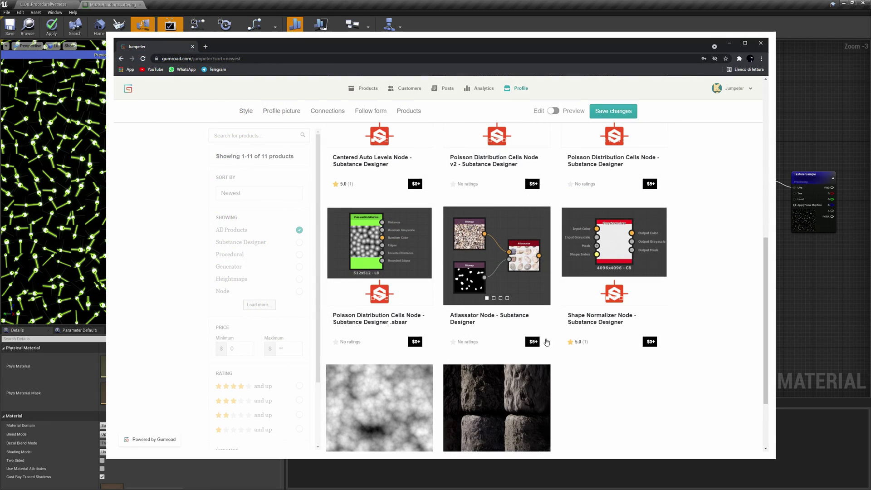
Open the $5+ Atlassator Node product, scroll its description, and view the next example image.
{"action": "left_click", "coordinate": [501, 259]}
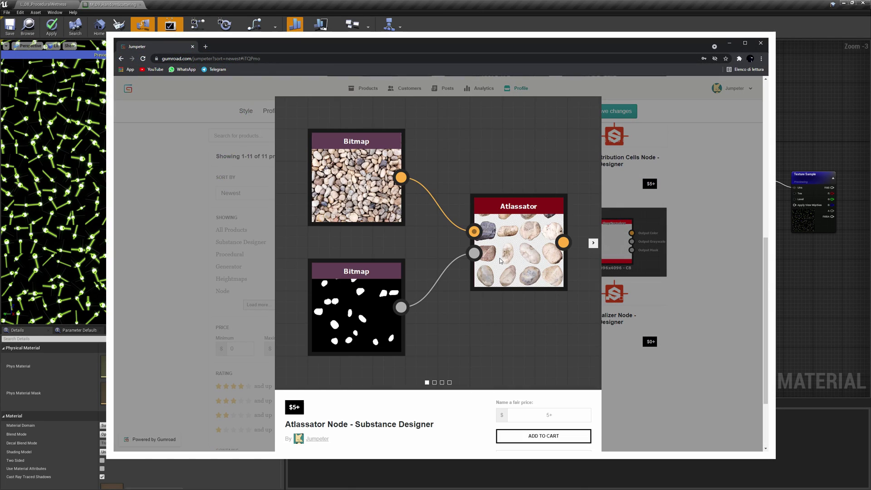
{"action": "scroll", "coordinate": [593, 245], "scroll_direction": "down", "scroll_amount": 5}
{"action": "scroll", "coordinate": [594, 246], "scroll_direction": "up", "scroll_amount": 3}
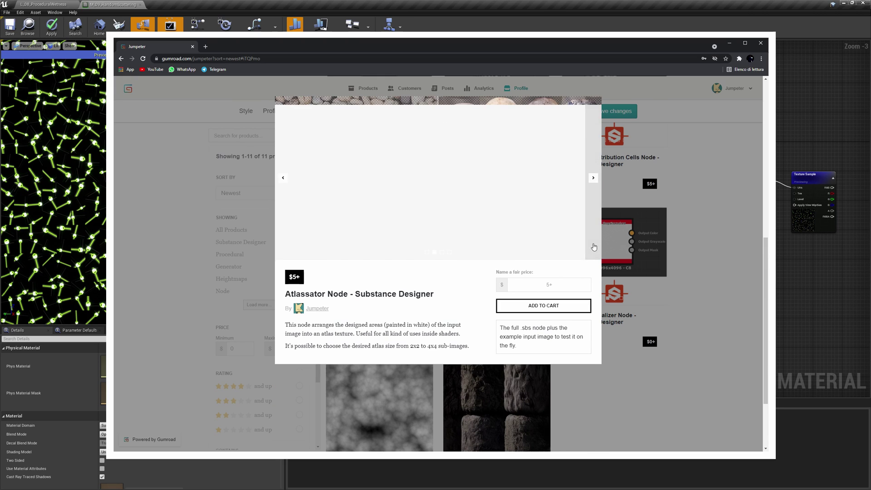
{"action": "scroll", "coordinate": [593, 178], "scroll_direction": "down", "scroll_amount": 3}
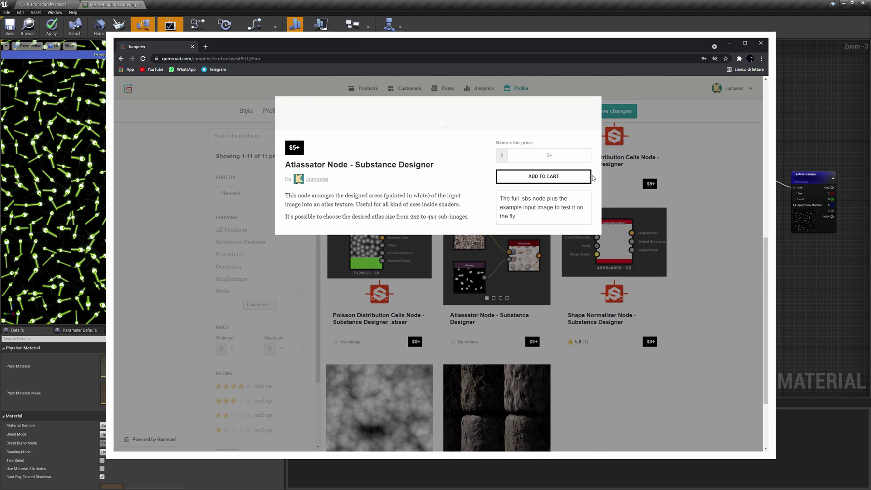
{"action": "scroll", "coordinate": [593, 178], "scroll_direction": "up", "scroll_amount": 3}
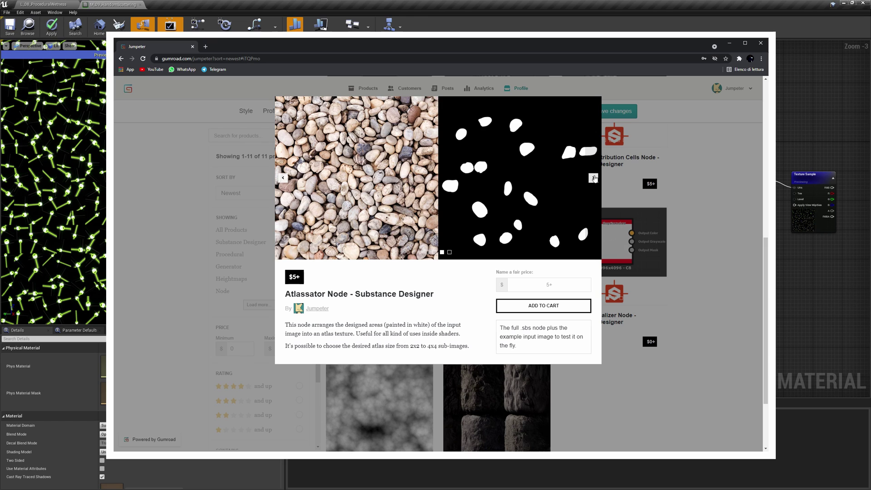
{"action": "left_click", "coordinate": [593, 178]}
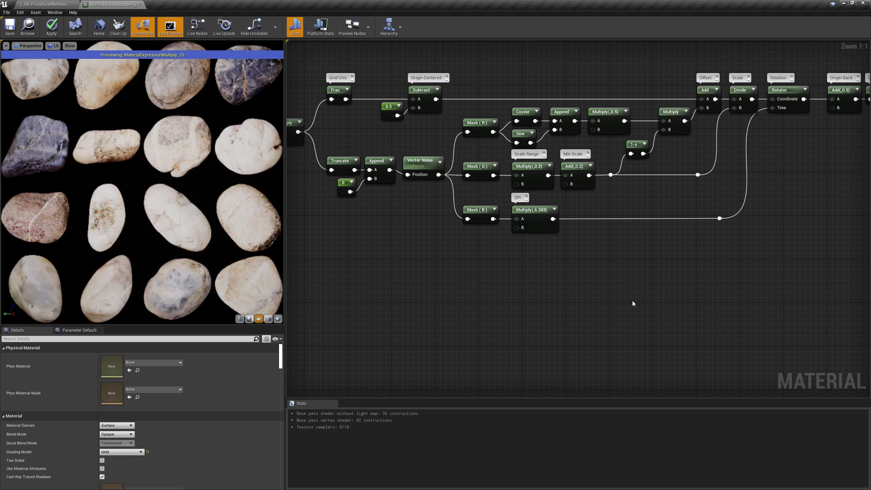
Duplicate the Append, constant 0, Vector Noise and Mask (R) nodes and move the copies left.
{"action": "left_click", "coordinate": [420, 161]}
{"action": "left_click", "coordinate": [343, 182], "text": "ctrl"}
{"action": "left_click", "coordinate": [376, 161], "text": "ctrl"}
{"action": "left_click", "coordinate": [477, 122], "text": "ctrl"}
{"action": "key", "text": "ctrl+v"}
{"action": "left_click_drag", "start_coordinate": [427, 266], "coordinate": [384, 270]}
{"action": "left_click_drag", "start_coordinate": [486, 239], "coordinate": [480, 277]}
Feed the truncated cell coordinates into the new Append and preview the copied Mask (R).
{"action": "left_click", "coordinate": [481, 239]}
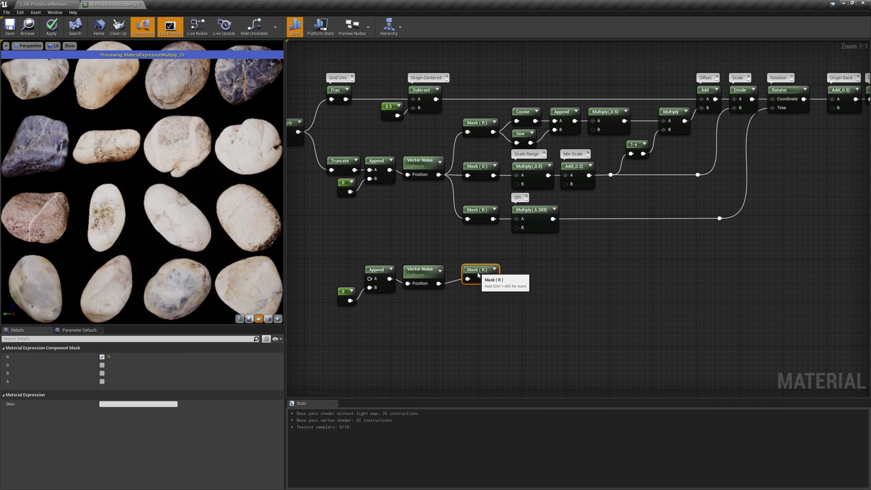
{"action": "left_click_drag", "start_coordinate": [370, 279], "coordinate": [355, 170]}
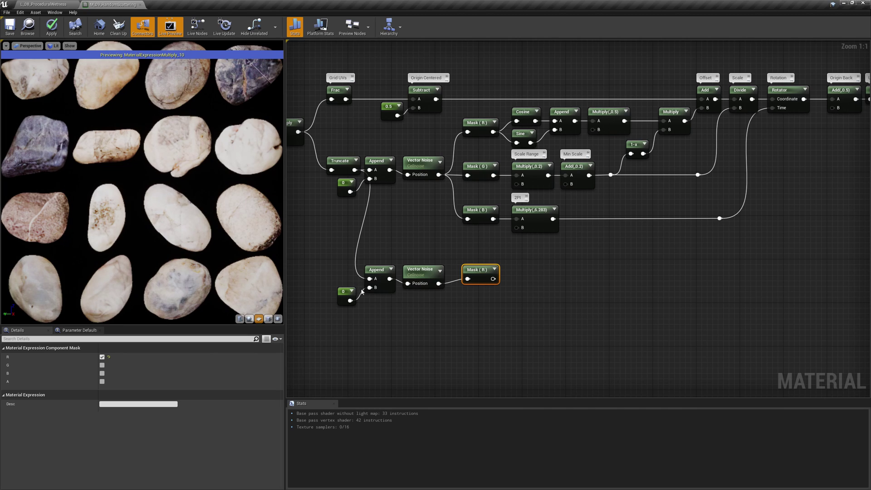
{"action": "right_click", "coordinate": [474, 274]}
{"action": "left_click", "coordinate": [488, 308]}
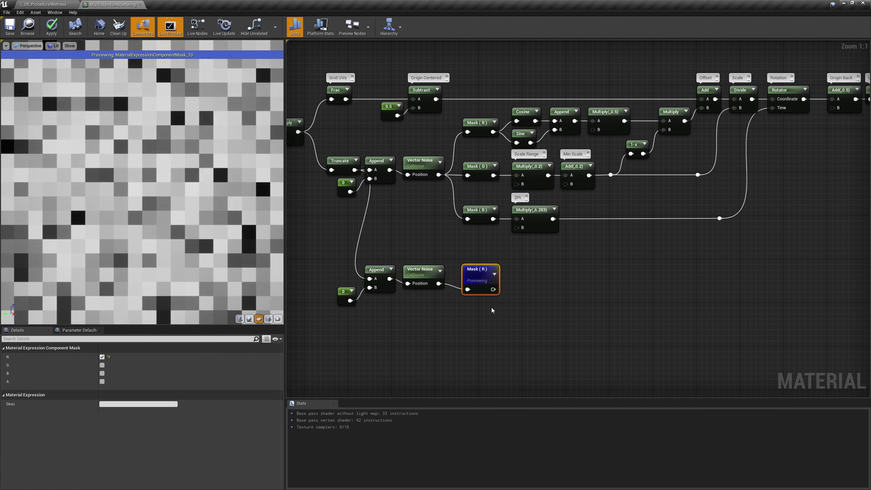
Set the new branch's seed constant to 1.
{"action": "left_click", "coordinate": [344, 297]}
{"action": "right_click", "coordinate": [343, 297]}
{"action": "left_click", "coordinate": [342, 294]}
{"action": "left_click", "coordinate": [120, 359]}
{"action": "type", "text": "1"}
{"action": "key", "text": "Return"}
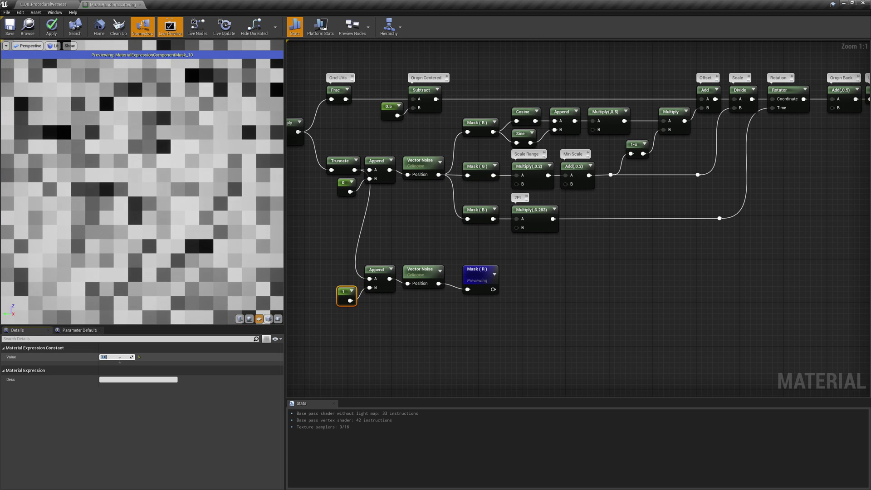
{"action": "left_click", "coordinate": [543, 302]}
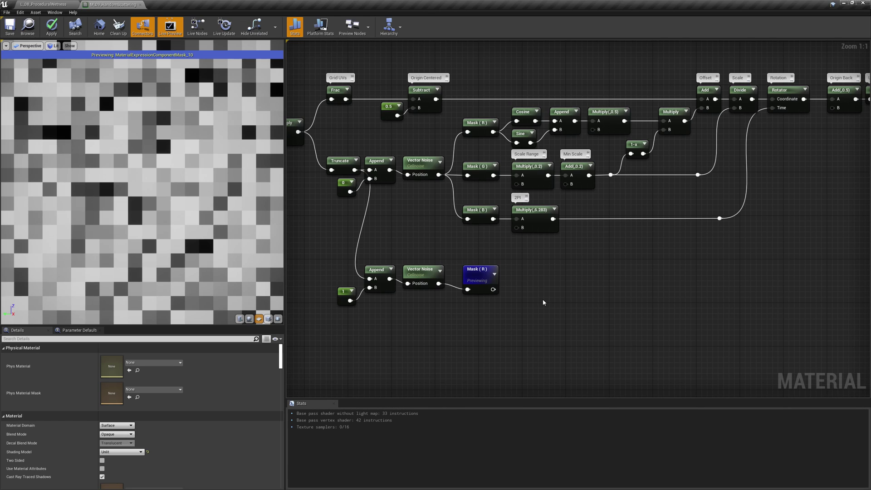
Multiply the R mask output, and add a 4,4 Constant2Vector commented 'Atlas Rows&Cols'.
{"action": "left_click", "coordinate": [523, 271]}
{"action": "left_click_drag", "start_coordinate": [493, 289], "coordinate": [527, 279]}
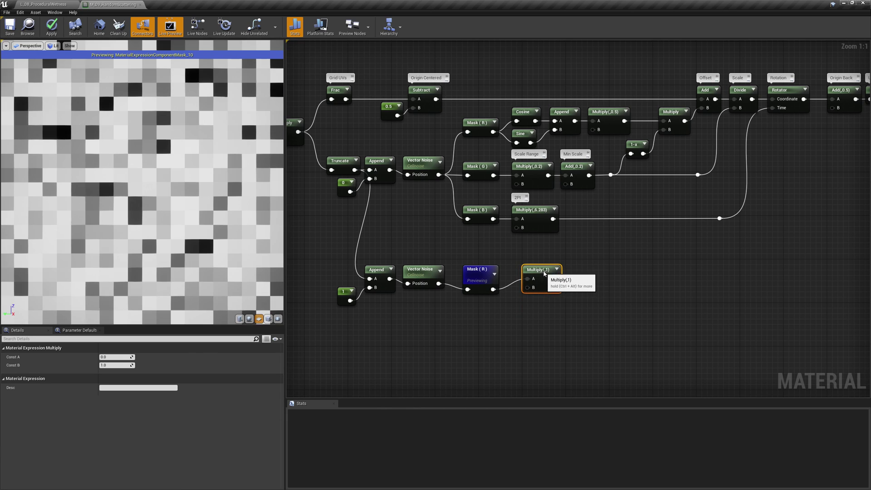
{"action": "left_click", "coordinate": [464, 317]}
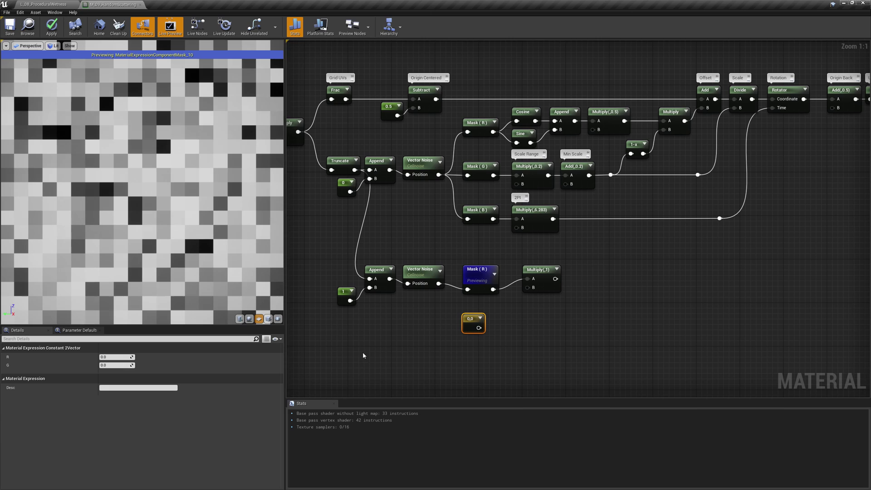
{"action": "key", "text": "Tab"}
{"action": "type", "text": "4"}
{"action": "key", "text": "Return"}
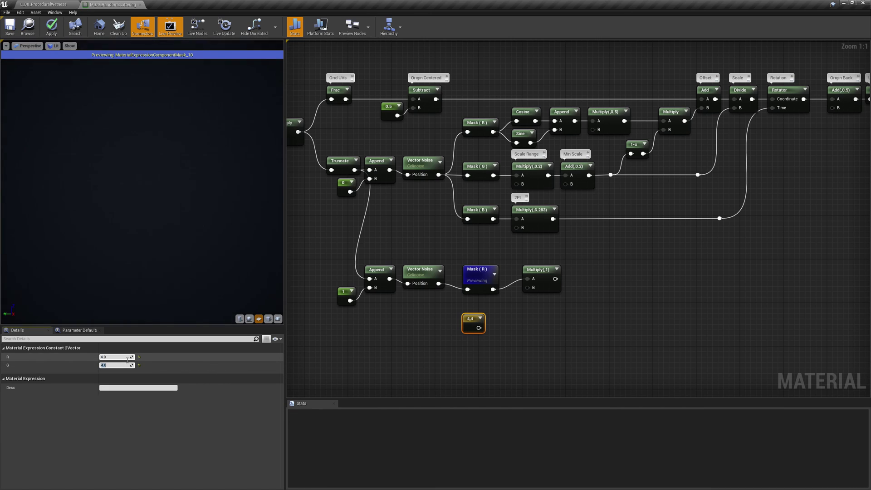
{"action": "left_click", "coordinate": [469, 316]}
{"action": "left_click", "coordinate": [469, 311]}
{"action": "type", "text": "A"}
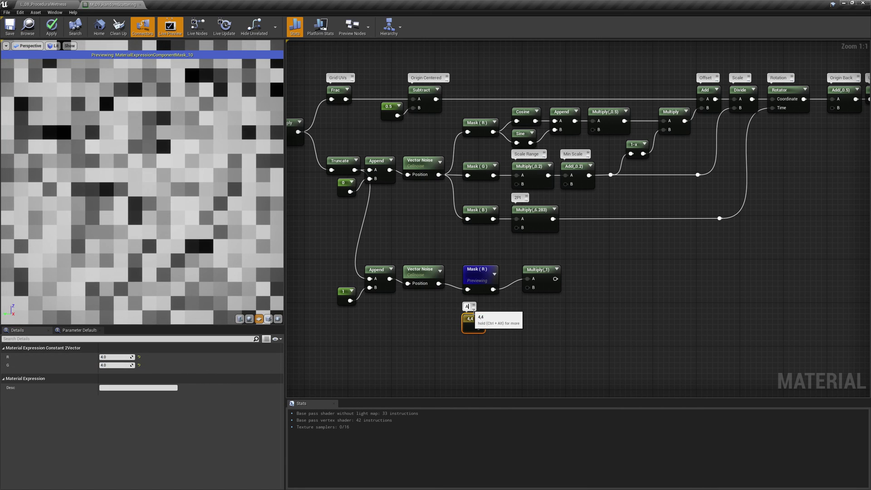
{"action": "type", "text": "tlas Rows&Cols"}
{"action": "key", "text": "Return"}
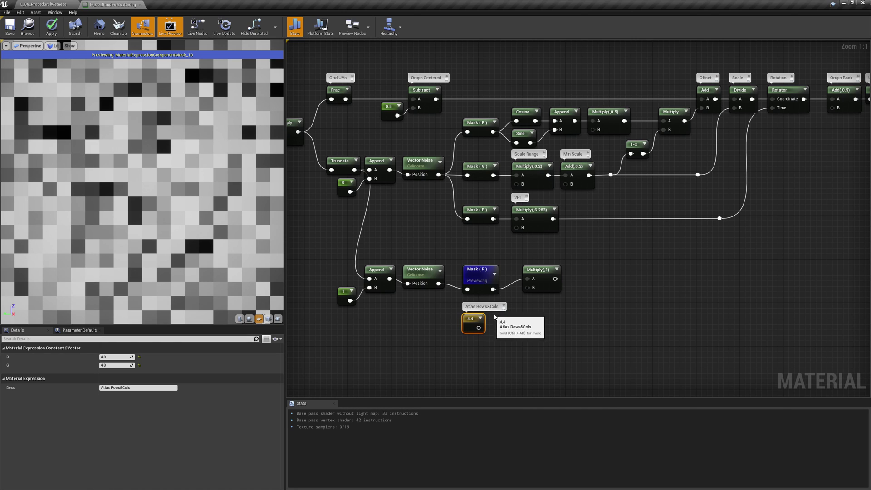
Feed the 4,4 constant into two pasted masks, one keeping R and one keeping G.
{"action": "left_click", "coordinate": [507, 318]}
{"action": "key", "text": "ctrl+v"}
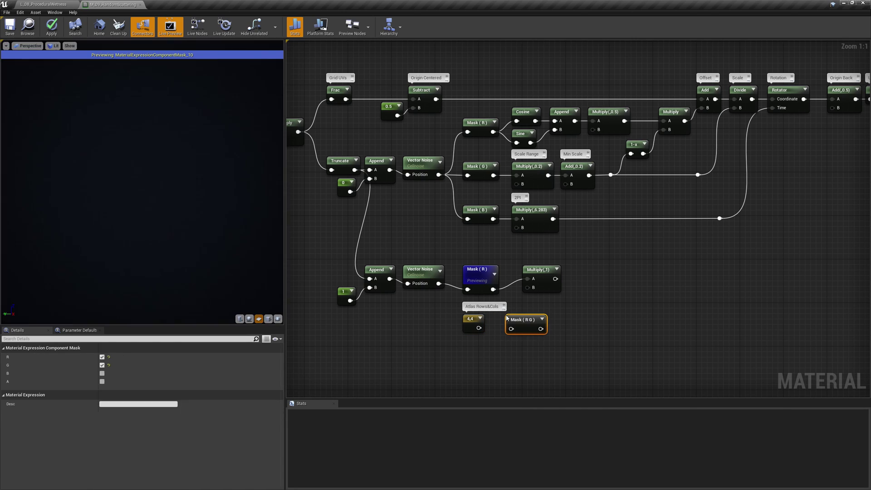
{"action": "left_click_drag", "start_coordinate": [522, 323], "coordinate": [522, 312]}
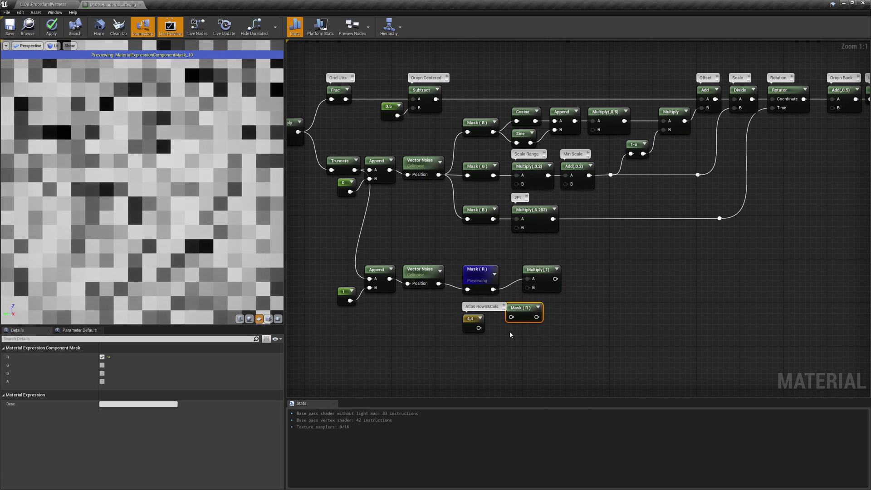
{"action": "key", "text": "ctrl+v"}
{"action": "left_click", "coordinate": [102, 366]}
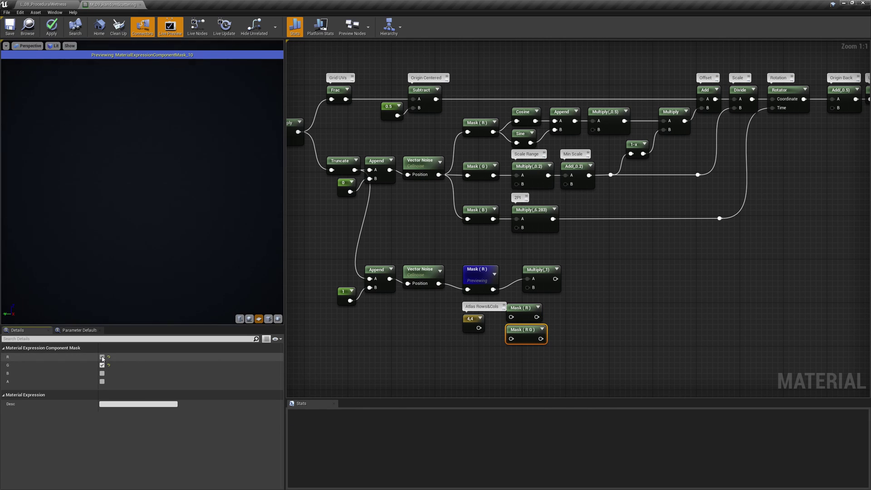
{"action": "left_click", "coordinate": [102, 357]}
{"action": "left_click_drag", "start_coordinate": [479, 328], "coordinate": [512, 317]}
{"action": "left_click_drag", "start_coordinate": [479, 328], "coordinate": [512, 339]}
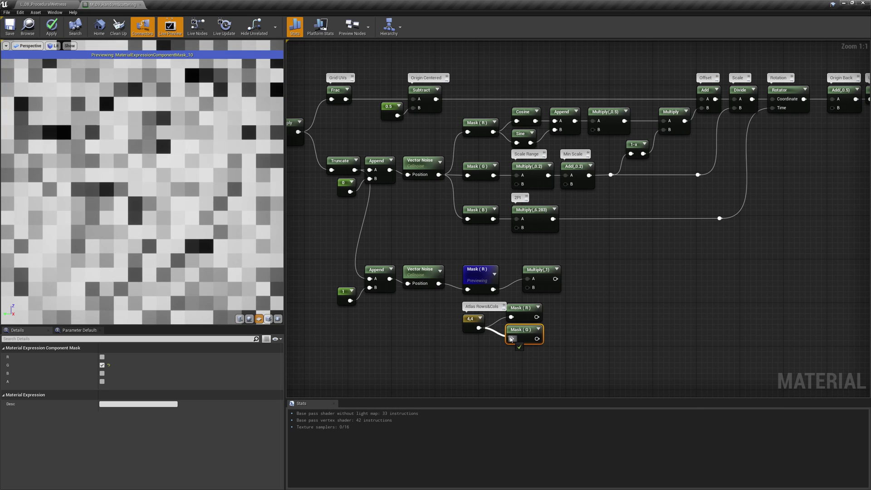
Multiply the R and G masks together and feed the cell count into the noise Multiply.
{"action": "key", "text": "m"}
{"action": "left_click", "coordinate": [568, 324]}
{"action": "left_click_drag", "start_coordinate": [582, 331], "coordinate": [555, 317]}
{"action": "left_click_drag", "start_coordinate": [537, 339], "coordinate": [554, 326]}
{"action": "left_click_drag", "start_coordinate": [575, 317], "coordinate": [527, 288]}
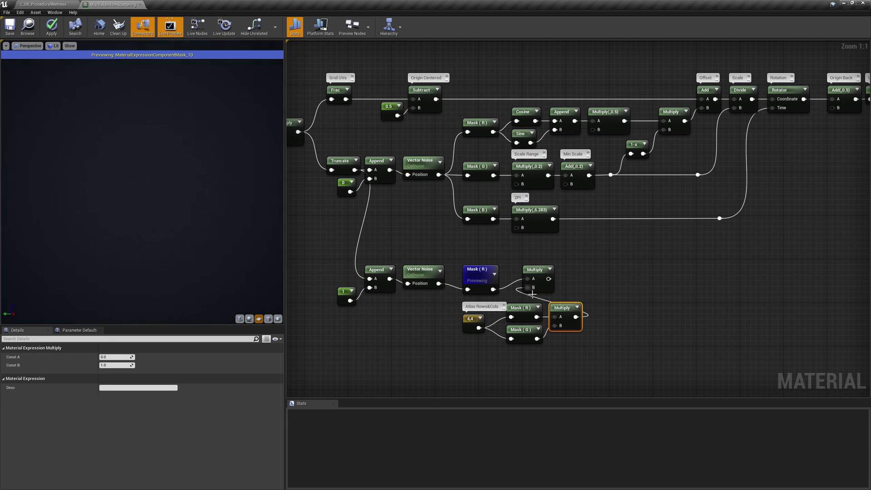
{"action": "left_click_drag", "start_coordinate": [587, 351], "coordinate": [368, 325]}
{"action": "left_click", "coordinate": [393, 342]}
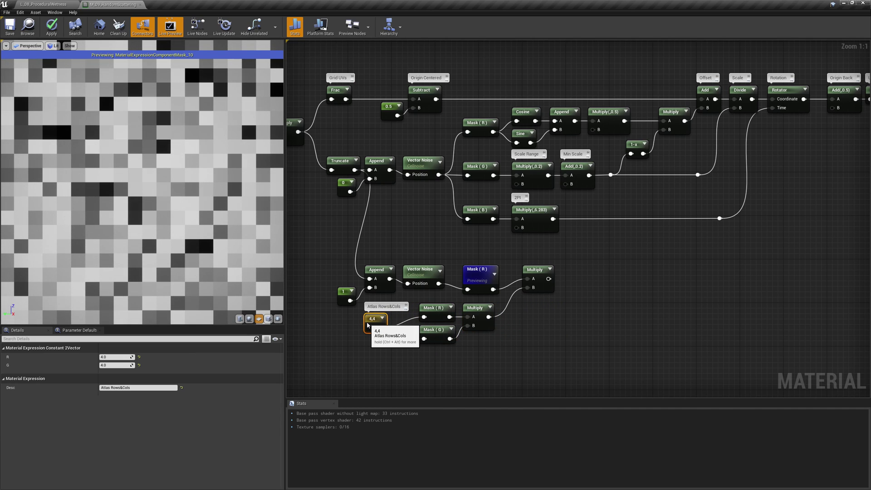
{"action": "left_click", "coordinate": [588, 298]}
Add a Truncate node after the scaled noise.
{"action": "left_click_drag", "start_coordinate": [548, 278], "coordinate": [615, 275]}
{"action": "type", "text": "trun"}
{"action": "key", "text": "Return"}
Add a 1Dto2DIndex node after Truncate, with Cells XY from the rerouted 4,4 constant.
{"action": "type", "text": "1d"}
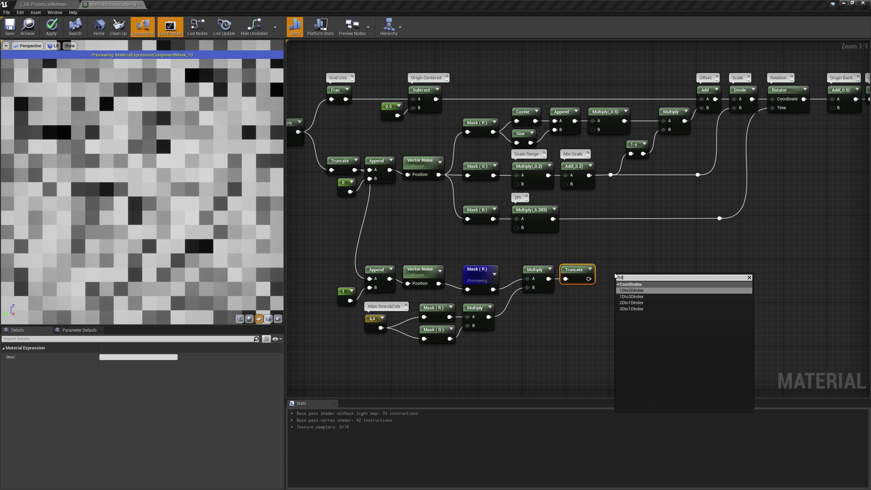
{"action": "key", "text": "Return"}
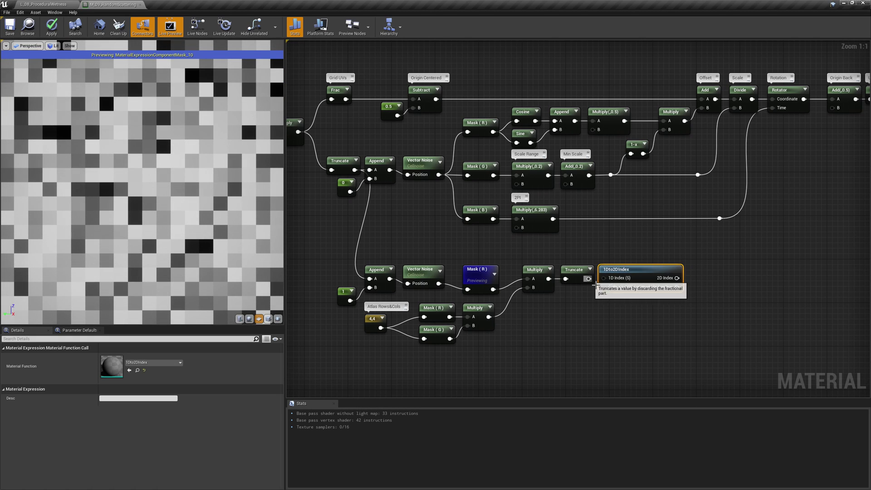
{"action": "left_click_drag", "start_coordinate": [380, 328], "coordinate": [428, 353]}
{"action": "double_click", "coordinate": [585, 289]}
{"action": "double_click", "coordinate": [529, 344]}
{"action": "left_click_drag", "start_coordinate": [563, 347], "coordinate": [562, 357]}
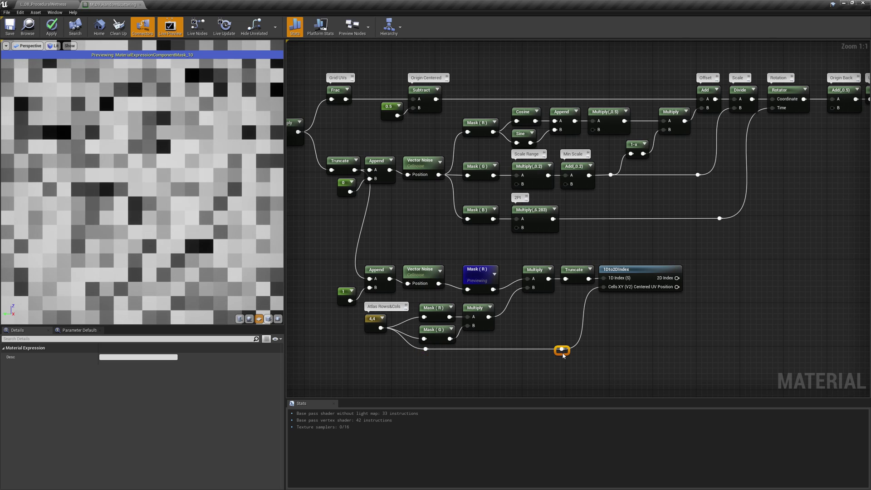
{"action": "left_click", "coordinate": [685, 320]}
Divide the 2D Index by the 4,4 atlas constant and preview the Divide node.
{"action": "key", "text": "d"}
{"action": "left_click", "coordinate": [694, 269]}
{"action": "left_click_drag", "start_coordinate": [677, 278], "coordinate": [697, 279]}
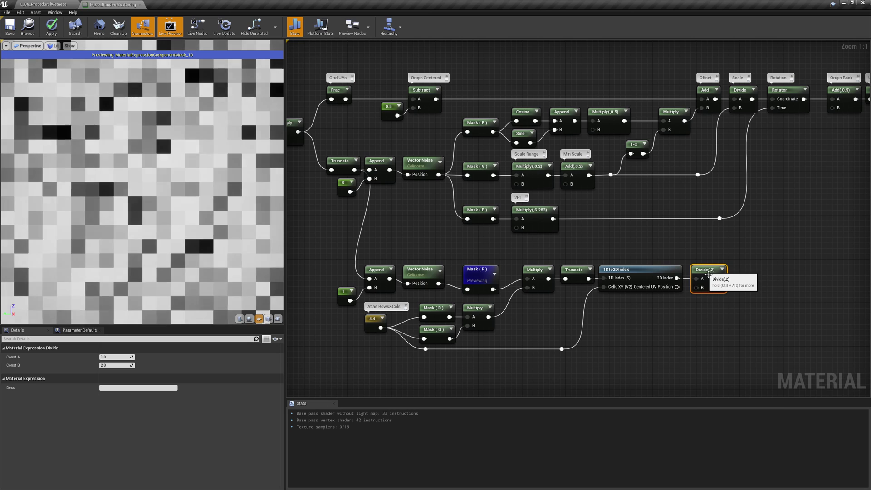
{"action": "left_click_drag", "start_coordinate": [561, 349], "coordinate": [697, 287]}
{"action": "double_click", "coordinate": [643, 314]}
{"action": "left_click_drag", "start_coordinate": [644, 314], "coordinate": [667, 358]}
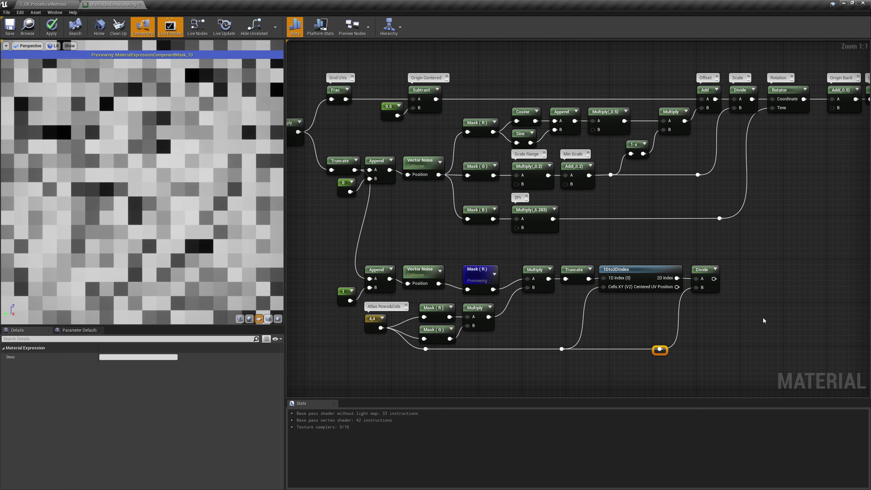
{"action": "left_click", "coordinate": [704, 272]}
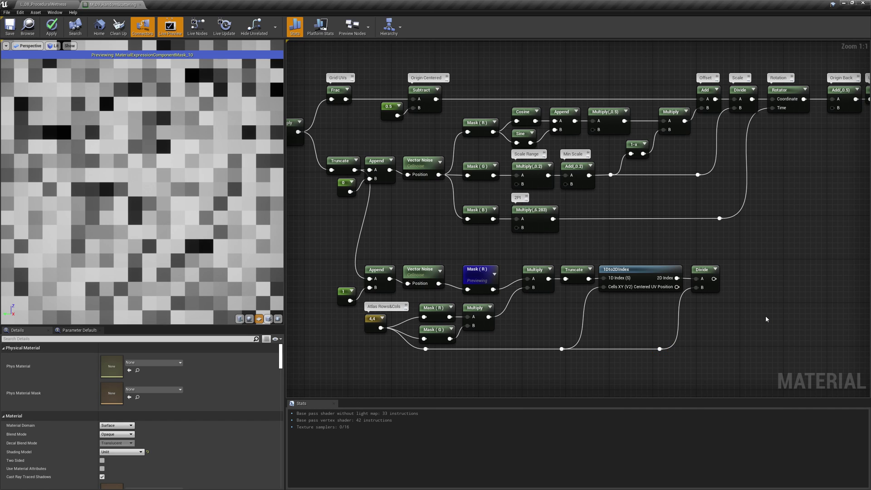
{"action": "right_click", "coordinate": [704, 273]}
{"action": "left_click", "coordinate": [730, 300]}
Insert a Divide node before the Texture Sample.
{"action": "right_click_drag", "start_coordinate": [798, 242], "coordinate": [577, 267]}
{"action": "right_click", "coordinate": [577, 267]}
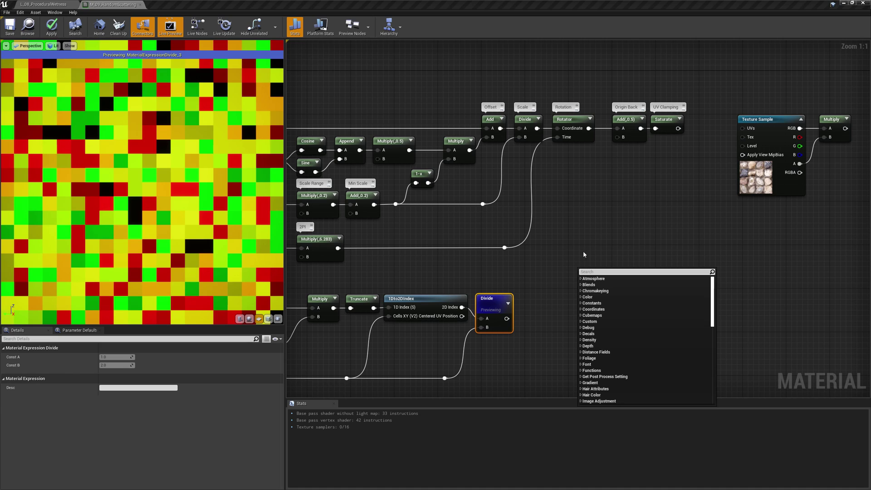
{"action": "left_click", "coordinate": [597, 225]}
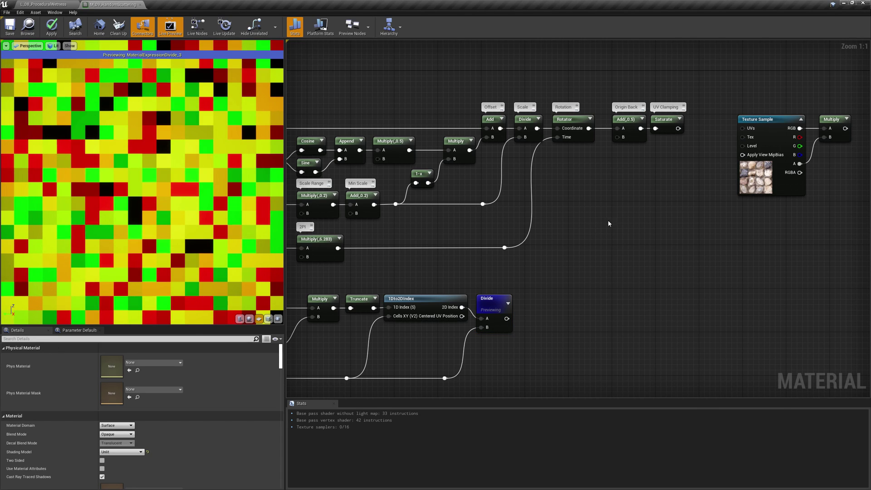
{"action": "left_click", "coordinate": [692, 115]}
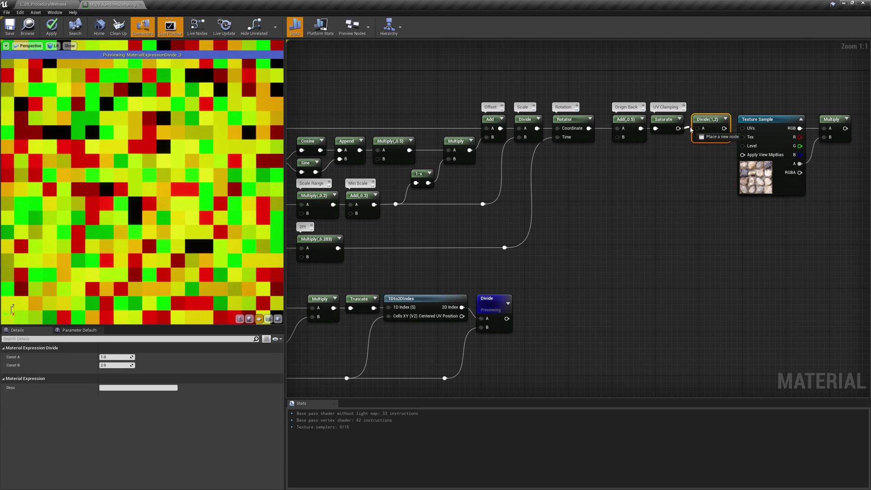